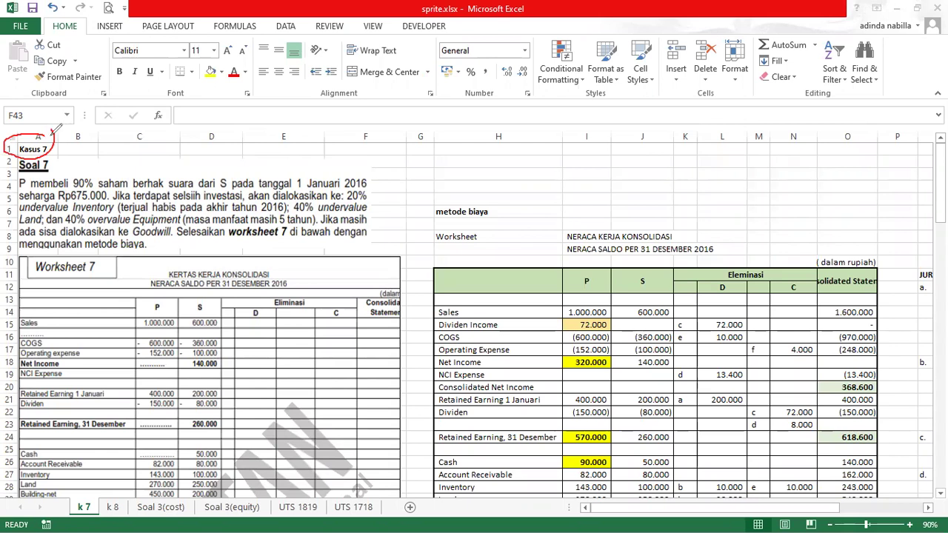
# - Mark the acquisition facts in the Soal 7 text: circle P, 90% and S, and underline the price 675.000
pyautogui.moveTo(20, 185); pyautogui.dragTo(28, 185)
pyautogui.moveTo(93, 175)
pyautogui.mouseDown()
pyautogui.moveTo(74, 185)
pyautogui.moveTo(100, 194)
pyautogui.moveTo(106, 171)
pyautogui.mouseUp()
pyautogui.moveTo(91, 196); pyautogui.dragTo(107, 192)
pyautogui.moveTo(17, 178)
pyautogui.mouseDown()
pyautogui.moveTo(34, 187)
pyautogui.moveTo(44, 163)
pyautogui.mouseUp()
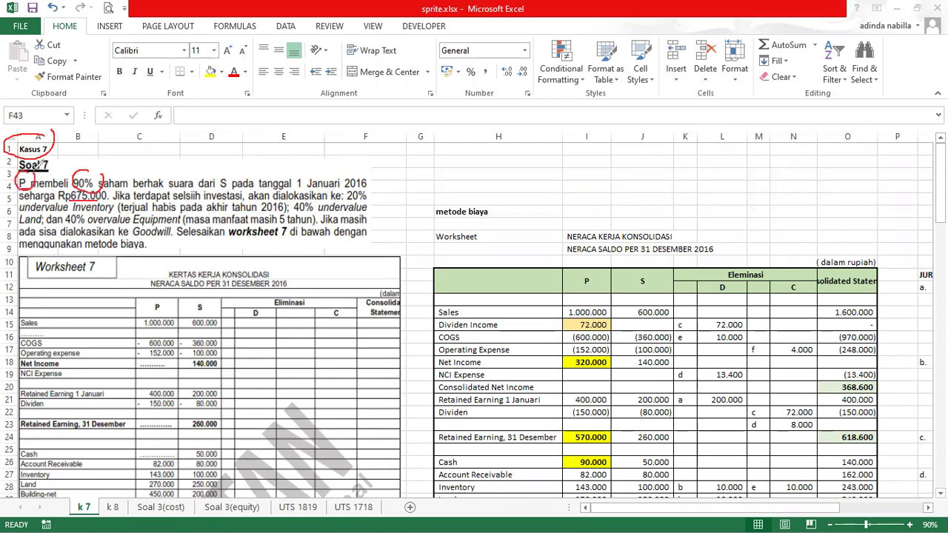
pyautogui.moveTo(225, 175)
pyautogui.mouseDown()
pyautogui.moveTo(218, 183)
pyautogui.moveTo(234, 194)
pyautogui.mouseUp()
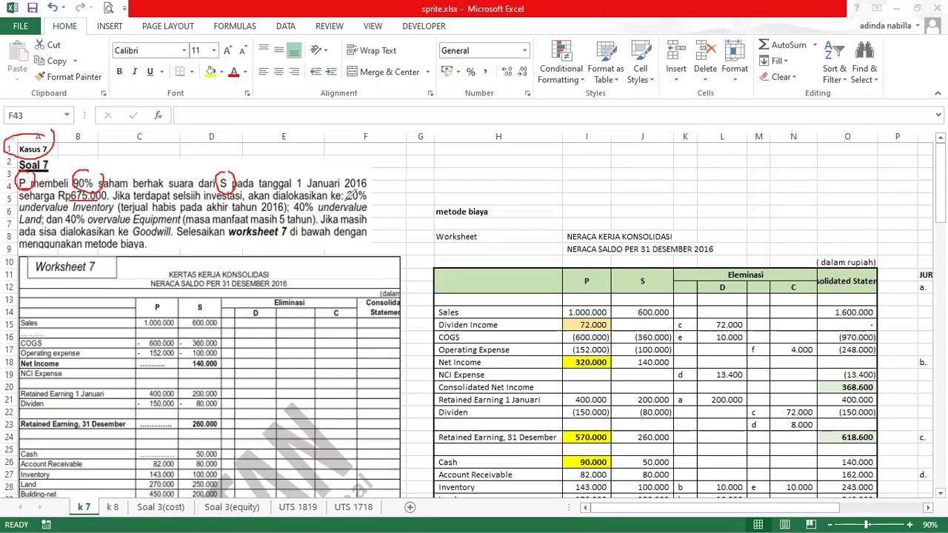
# - Underline 20%, 2016, 5 tahun and the worksheet date 31 DESEMBER 2016, box "ke Goodwill", and clear the annotations
pyautogui.moveTo(346, 199); pyautogui.dragTo(366, 199)
pyautogui.moveTo(271, 211); pyautogui.dragTo(289, 211)
pyautogui.moveTo(279, 227); pyautogui.dragTo(312, 226)
pyautogui.moveTo(184, 220)
pyautogui.mouseDown()
pyautogui.moveTo(128, 222)
pyautogui.moveTo(174, 228)
pyautogui.mouseUp()
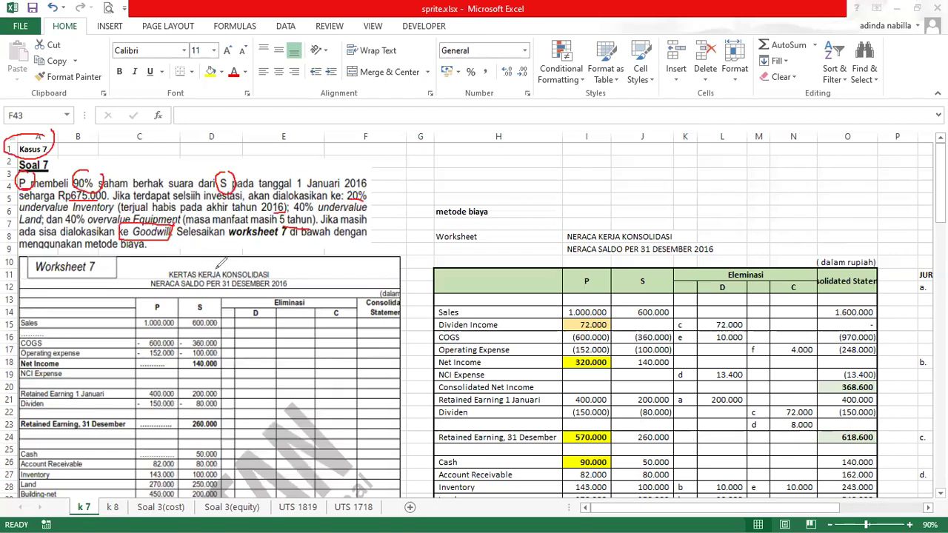
pyautogui.moveTo(222, 289); pyautogui.dragTo(289, 286)
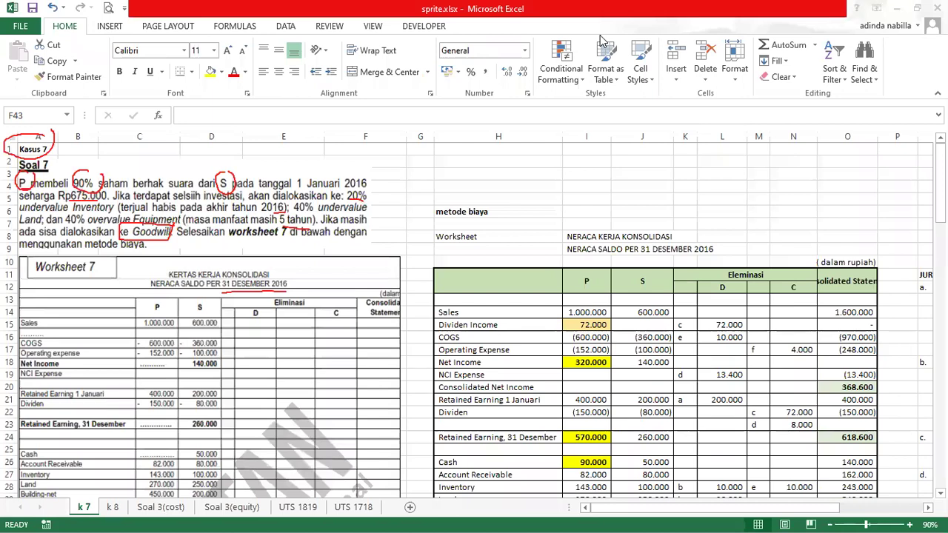
pyautogui.press('e')
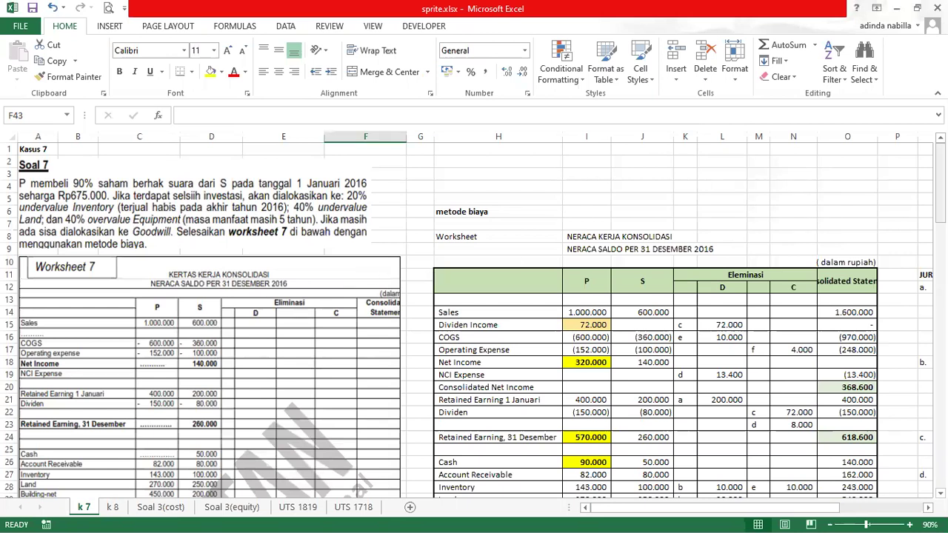
# - Replace the method heading in cell H6 above the consolidation worksheet with COST
pyautogui.moveTo(940, 185); pyautogui.dragTo(939, 209)
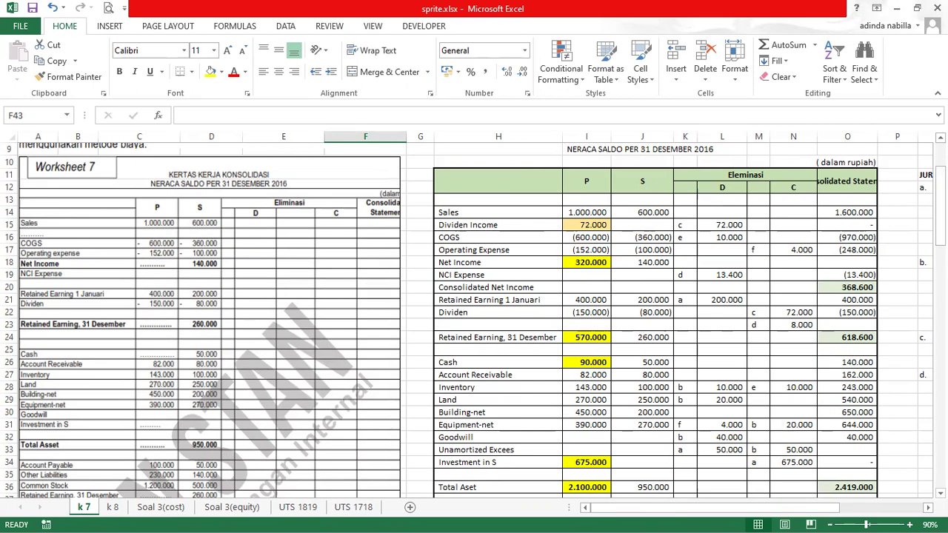
pyautogui.scroll(3, 939, 192)
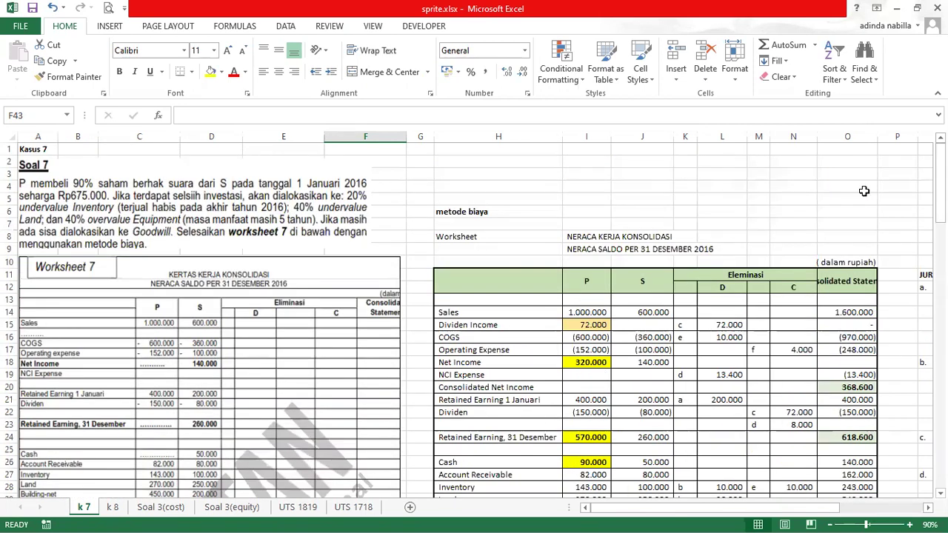
pyautogui.click(498, 212)
pyautogui.press('BackSpace')
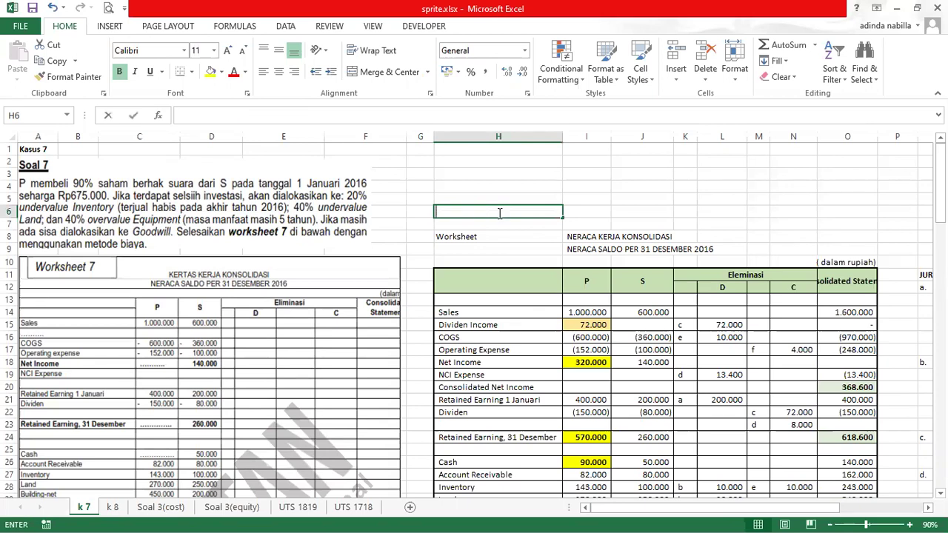
pyautogui.write('COST')
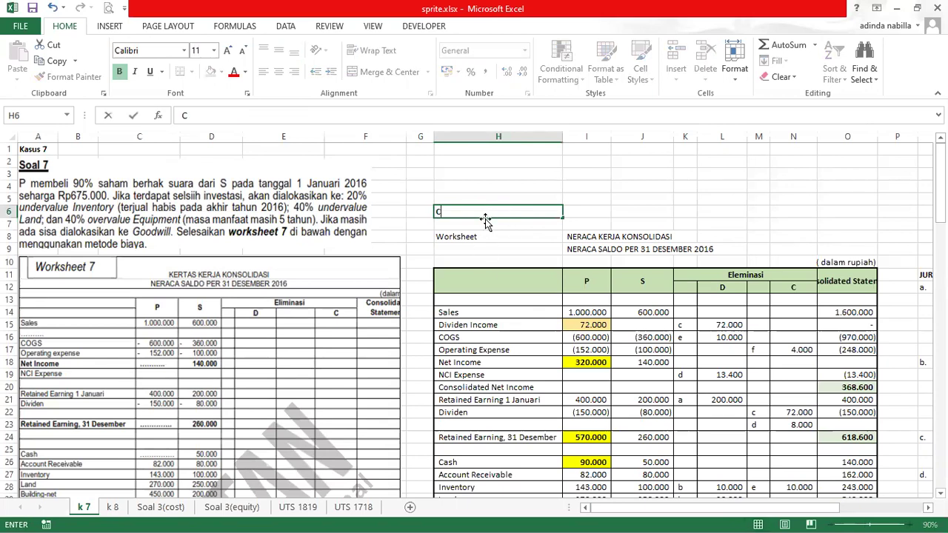
pyautogui.click(482, 187)
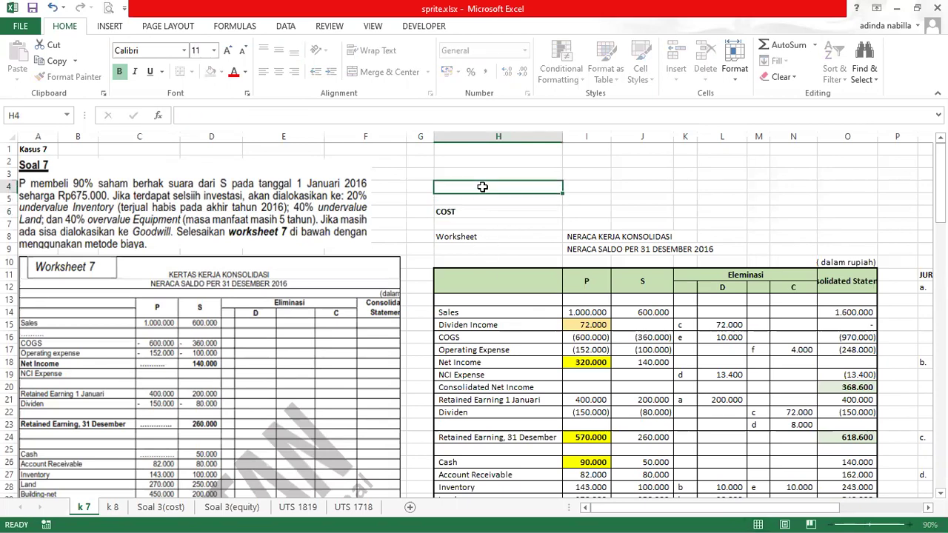
# - Box the blank row under Sales, the Dividen Income label and its P amount, and circle the S column heading
pyautogui.scroll(-1, 560, 157)
pyautogui.scroll(-2, 560, 156)
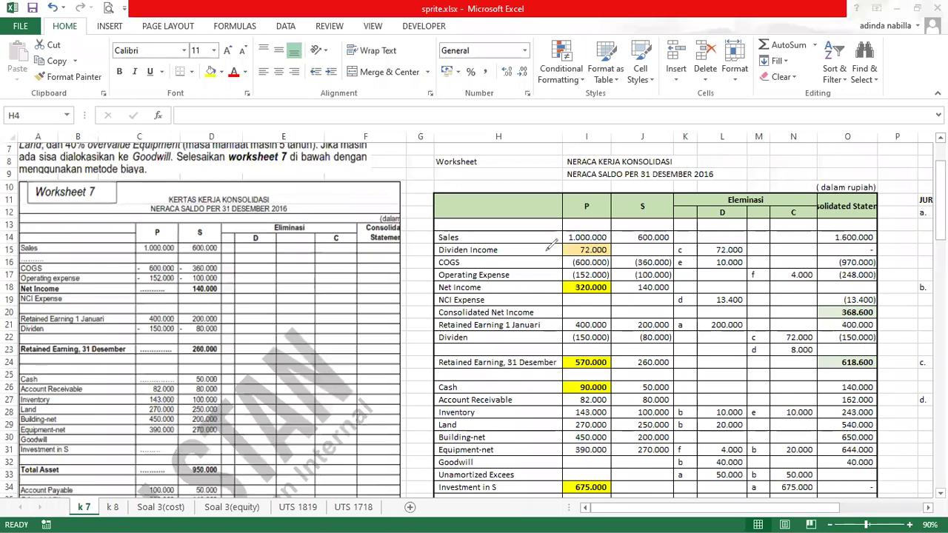
pyautogui.moveTo(35, 250)
pyautogui.mouseDown()
pyautogui.moveTo(16, 256)
pyautogui.moveTo(33, 262)
pyautogui.moveTo(50, 249)
pyautogui.mouseUp()
pyautogui.moveTo(505, 238)
pyautogui.mouseDown()
pyautogui.moveTo(430, 244)
pyautogui.moveTo(474, 255)
pyautogui.moveTo(503, 249)
pyautogui.moveTo(507, 236)
pyautogui.mouseUp()
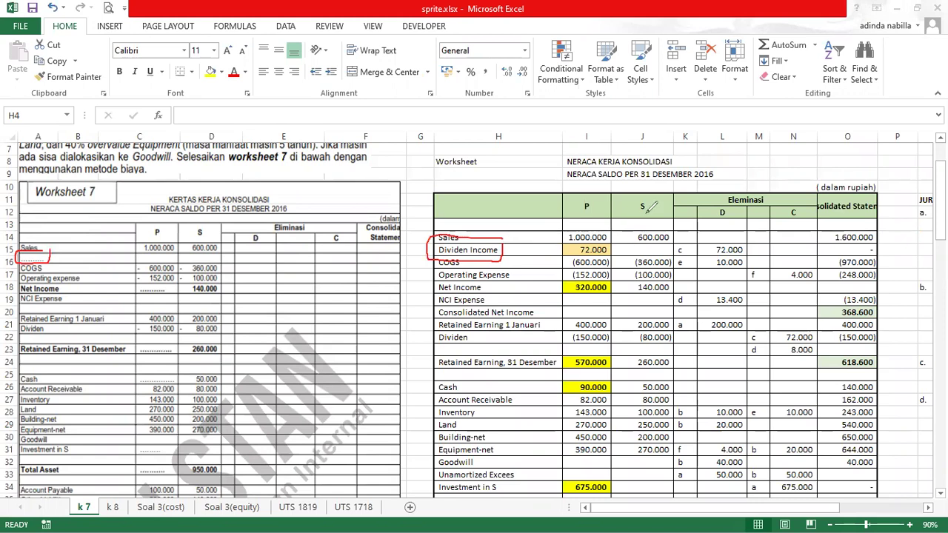
pyautogui.moveTo(652, 186)
pyautogui.mouseDown()
pyautogui.moveTo(640, 218)
pyautogui.moveTo(656, 182)
pyautogui.mouseUp()
pyautogui.moveTo(437, 240)
pyautogui.mouseDown()
pyautogui.moveTo(512, 238)
pyautogui.moveTo(503, 253)
pyautogui.moveTo(454, 253)
pyautogui.mouseUp()
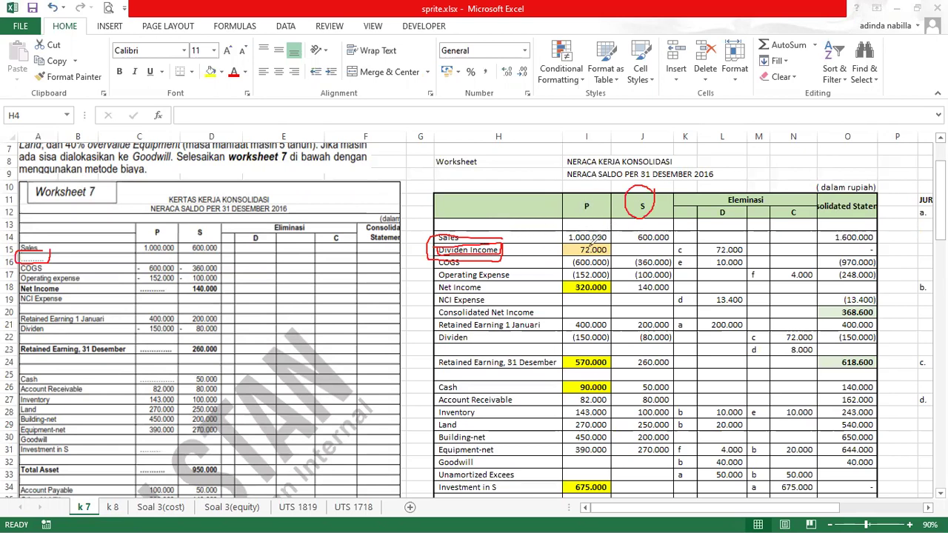
pyautogui.moveTo(607, 235)
pyautogui.mouseDown()
pyautogui.moveTo(578, 235)
pyautogui.moveTo(568, 255)
pyautogui.moveTo(614, 252)
pyautogui.moveTo(614, 237)
pyautogui.mouseUp()
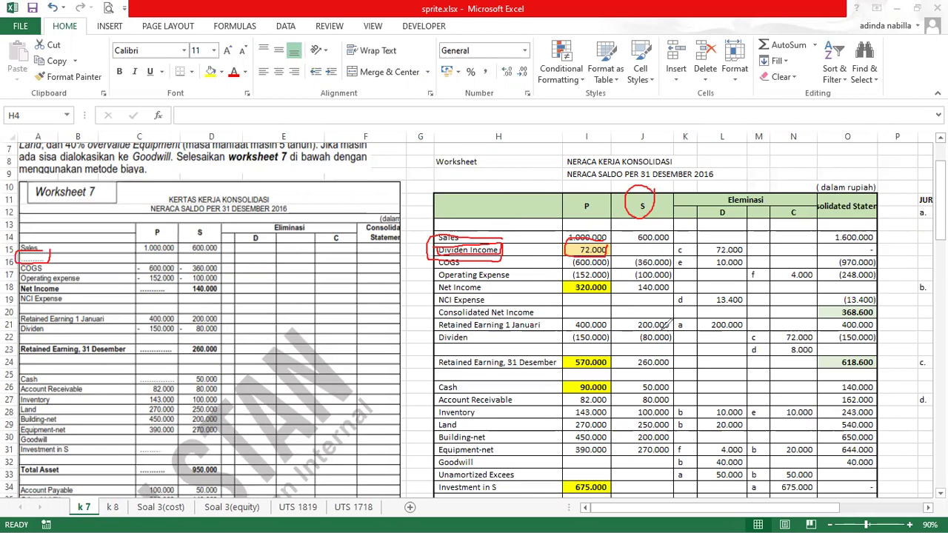
# - Circle S's dividend and the P column heading, and handwrite the calculation 80.000 x 90% above the worksheet
pyautogui.moveTo(665, 324)
pyautogui.mouseDown()
pyautogui.moveTo(635, 327)
pyautogui.moveTo(660, 341)
pyautogui.moveTo(672, 332)
pyautogui.mouseUp()
pyautogui.moveTo(597, 197)
pyautogui.mouseDown()
pyautogui.moveTo(586, 191)
pyautogui.moveTo(579, 213)
pyautogui.moveTo(595, 191)
pyautogui.mouseUp()
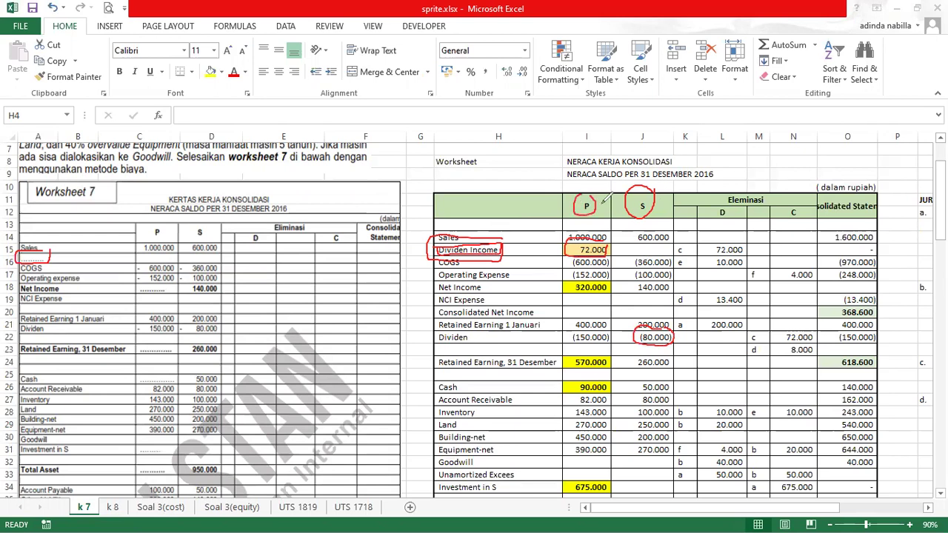
pyautogui.moveTo(724, 157)
pyautogui.mouseDown()
pyautogui.moveTo(723, 170)
pyautogui.moveTo(729, 154)
pyautogui.moveTo(752, 178)
pyautogui.moveTo(813, 157)
pyautogui.moveTo(803, 164)
pyautogui.moveTo(832, 171)
pyautogui.moveTo(837, 158)
pyautogui.moveTo(860, 173)
pyautogui.moveTo(874, 164)
pyautogui.mouseUp()
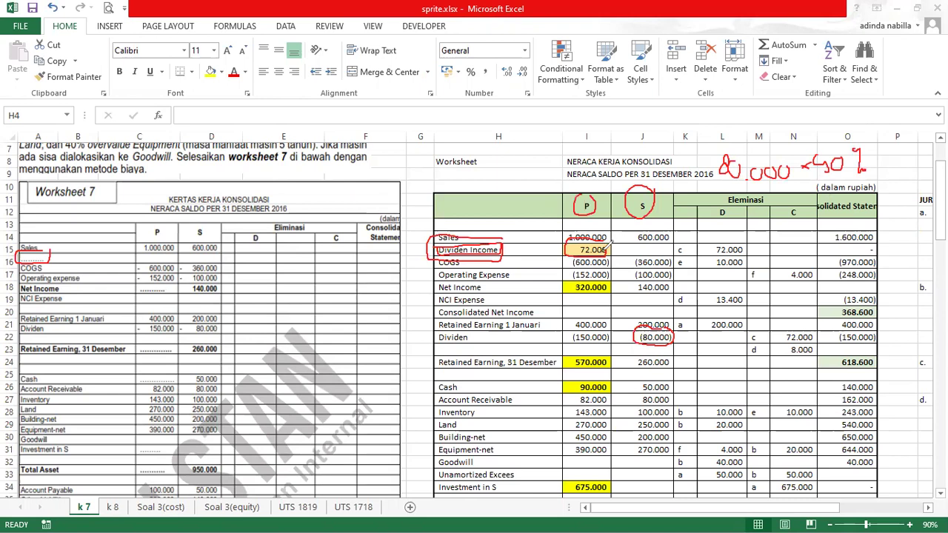
# - Mark the figures behind P's Net Income with ticks and minus signs, circle Net Income and Retained Earning 31 Desember, and clear the annotations
pyautogui.moveTo(605, 279)
pyautogui.mouseDown()
pyautogui.moveTo(567, 289)
pyautogui.moveTo(614, 290)
pyautogui.mouseUp()
pyautogui.moveTo(548, 235); pyautogui.dragTo(558, 239)
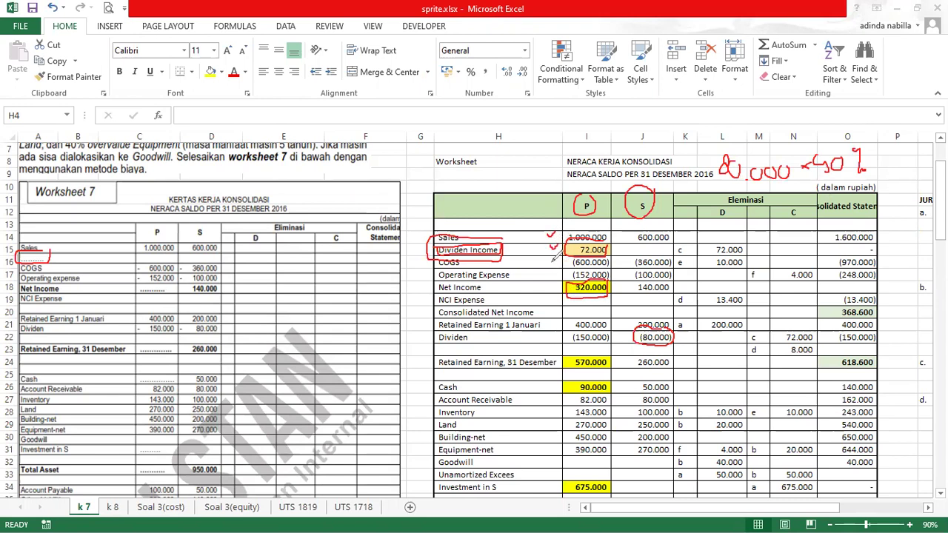
pyautogui.moveTo(554, 269); pyautogui.dragTo(562, 263)
pyautogui.moveTo(602, 345)
pyautogui.mouseDown()
pyautogui.moveTo(570, 363)
pyautogui.moveTo(618, 372)
pyautogui.moveTo(616, 342)
pyautogui.moveTo(601, 341)
pyautogui.mouseUp()
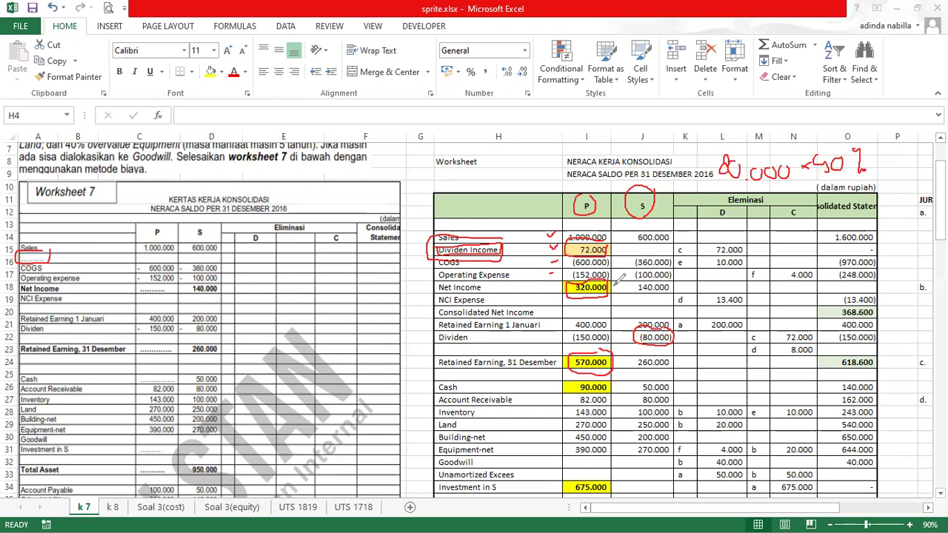
pyautogui.moveTo(614, 282)
pyautogui.mouseDown()
pyautogui.moveTo(610, 324)
pyautogui.moveTo(626, 300)
pyautogui.mouseUp()
pyautogui.moveTo(612, 336); pyautogui.dragTo(619, 336)
pyautogui.press('Escape')
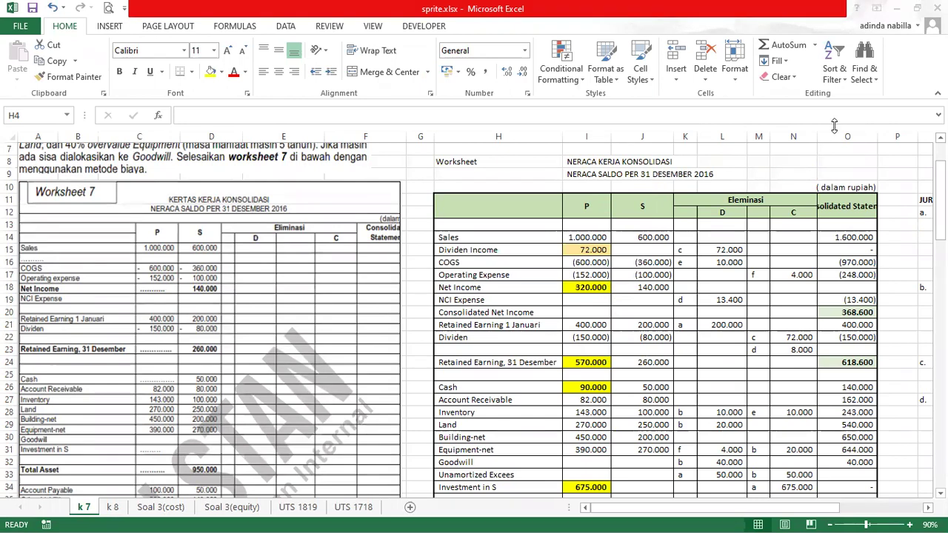
# - Trace P's Retained Earning 31 Desember with an arrow into the equity section, and circle it and P's Total Liability & Equity
pyautogui.moveTo(939, 185); pyautogui.dragTo(939, 216)
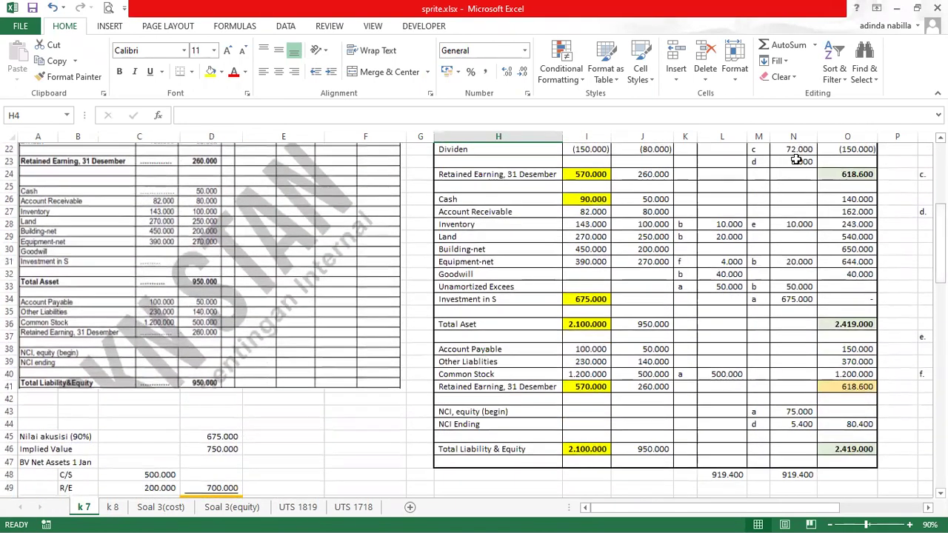
pyautogui.click(585, 204)
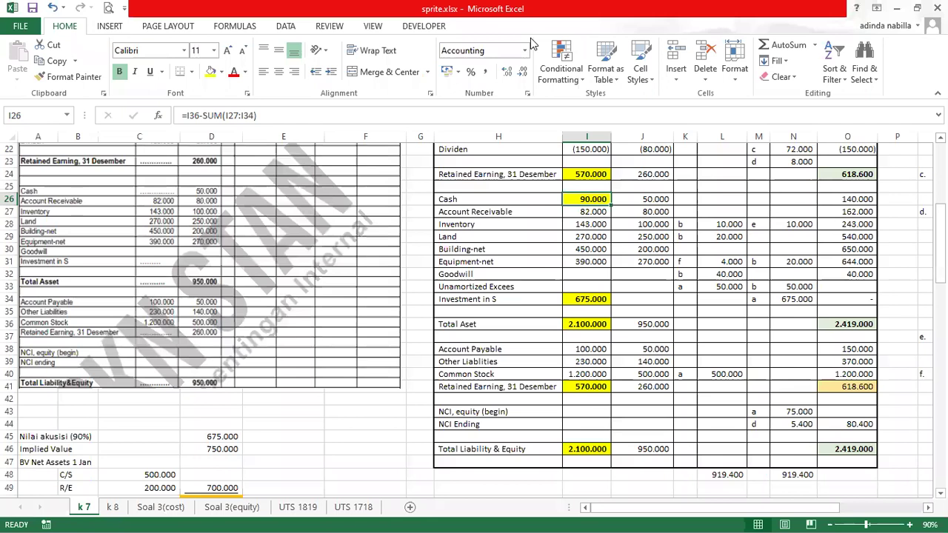
pyautogui.hotkey('ctrl', '2')
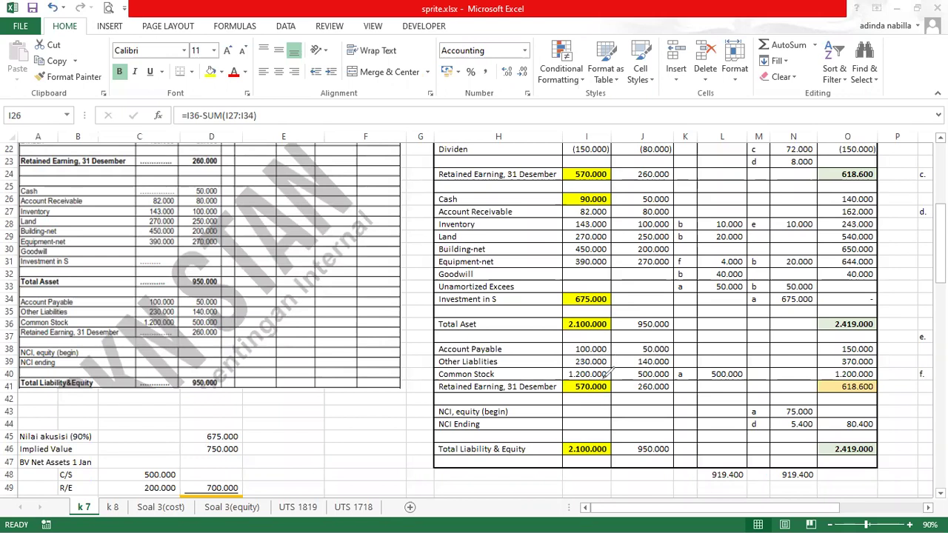
pyautogui.moveTo(606, 375)
pyautogui.mouseDown()
pyautogui.moveTo(589, 365)
pyautogui.moveTo(566, 396)
pyautogui.moveTo(613, 406)
pyautogui.moveTo(619, 365)
pyautogui.mouseUp()
pyautogui.moveTo(613, 175)
pyautogui.mouseDown()
pyautogui.moveTo(623, 212)
pyautogui.moveTo(618, 338)
pyautogui.mouseUp()
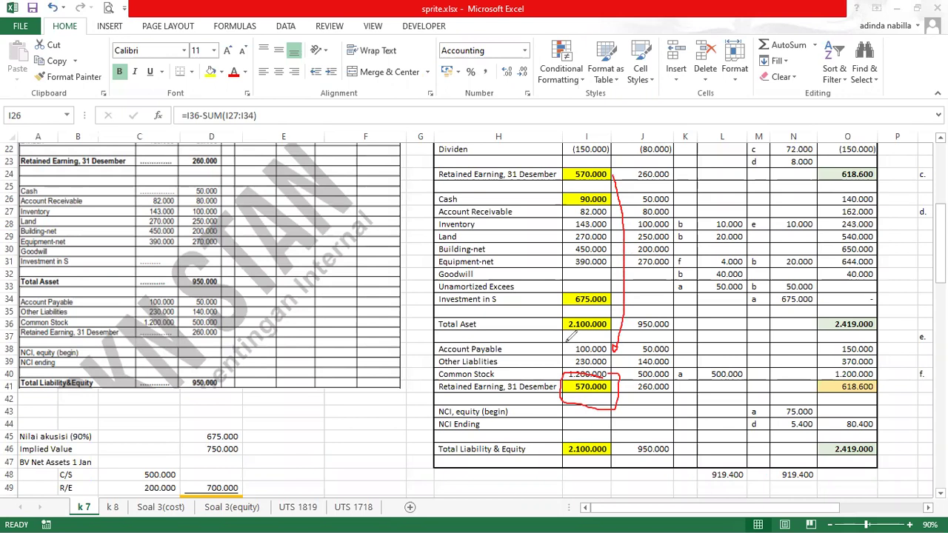
pyautogui.moveTo(615, 437)
pyautogui.mouseDown()
pyautogui.moveTo(558, 436)
pyautogui.moveTo(579, 456)
pyautogui.moveTo(616, 447)
pyautogui.moveTo(613, 436)
pyautogui.mouseUp()
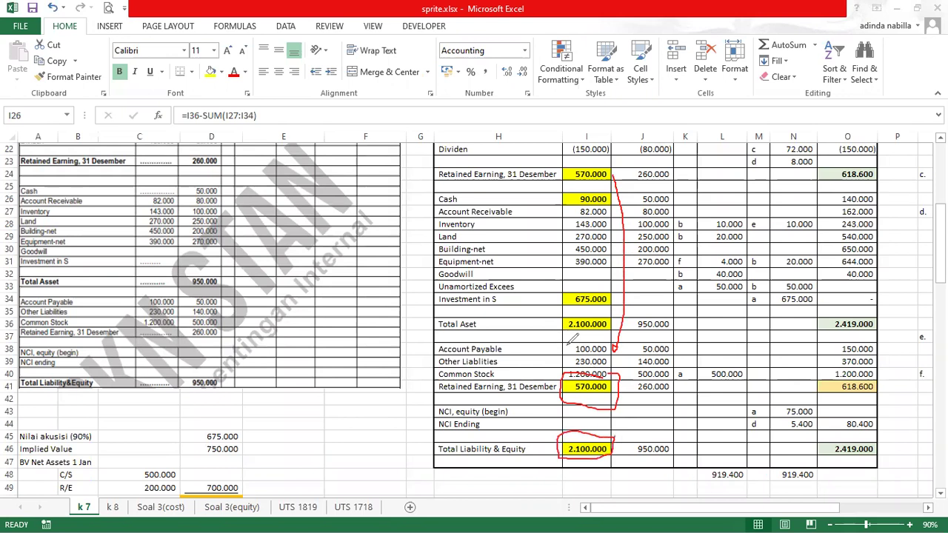
# - Bracket P's liability and equity rows, handwrite A=L+E, and mark P's Total Aset and Investment in S
pyautogui.moveTo(565, 340)
pyautogui.mouseDown()
pyautogui.moveTo(559, 365)
pyautogui.moveTo(572, 386)
pyautogui.mouseUp()
pyautogui.moveTo(304, 381)
pyautogui.mouseDown()
pyautogui.moveTo(299, 410)
pyautogui.moveTo(324, 415)
pyautogui.moveTo(344, 398)
pyautogui.moveTo(344, 410)
pyautogui.moveTo(365, 413)
pyautogui.moveTo(386, 398)
pyautogui.moveTo(394, 409)
pyautogui.moveTo(411, 401)
pyautogui.mouseUp()
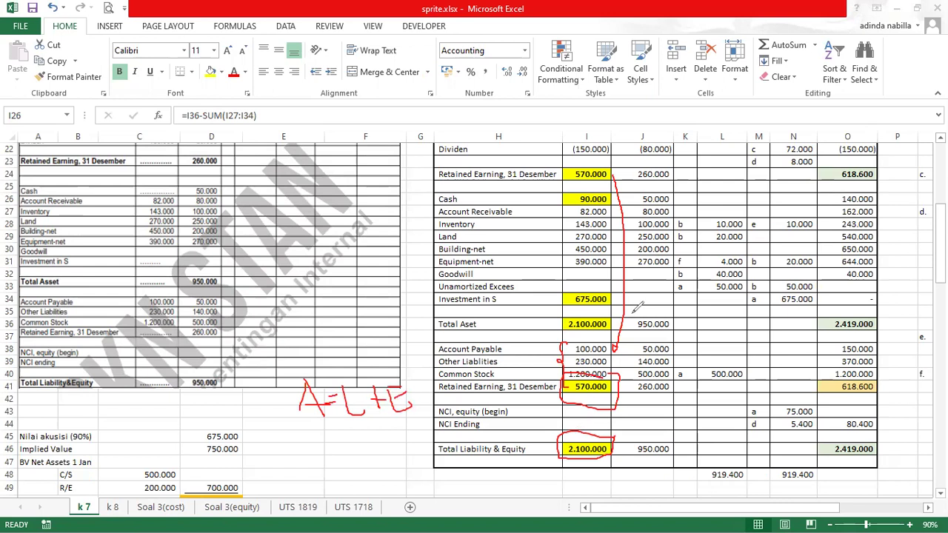
pyautogui.moveTo(616, 310)
pyautogui.mouseDown()
pyautogui.moveTo(581, 309)
pyautogui.moveTo(559, 329)
pyautogui.moveTo(620, 323)
pyautogui.mouseUp()
pyautogui.moveTo(616, 278)
pyautogui.mouseDown()
pyautogui.moveTo(581, 275)
pyautogui.moveTo(593, 306)
pyautogui.moveTo(620, 285)
pyautogui.moveTo(617, 272)
pyautogui.mouseUp()
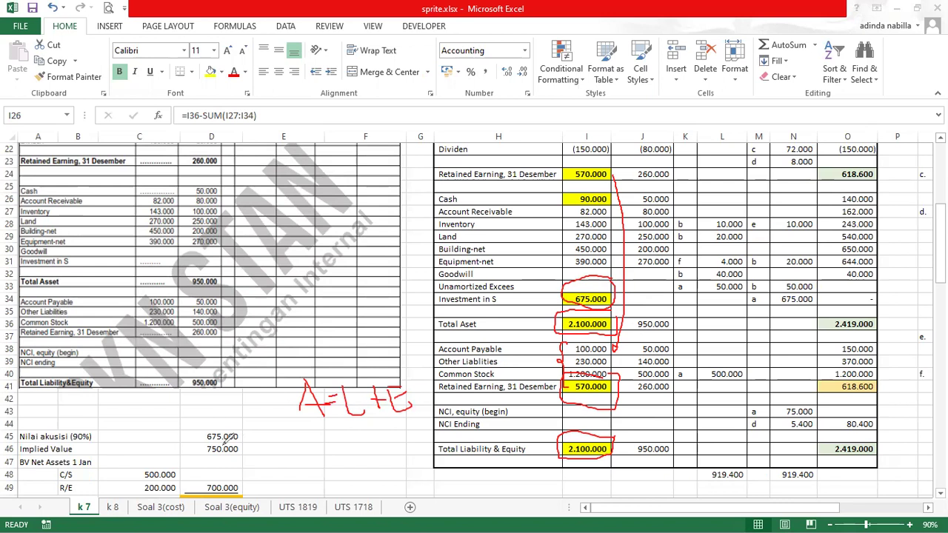
# - Circle the Nilai akusisi amount, enclose P's non-cash asset amounts, circle P's Cash, and clear the annotations
pyautogui.moveTo(235, 426)
pyautogui.mouseDown()
pyautogui.moveTo(213, 424)
pyautogui.moveTo(185, 444)
pyautogui.moveTo(244, 436)
pyautogui.moveTo(247, 426)
pyautogui.mouseUp()
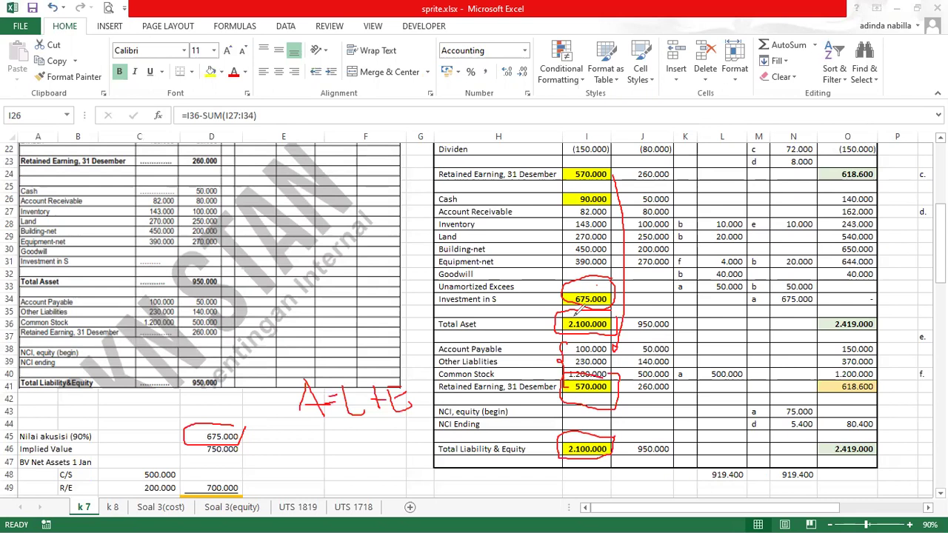
pyautogui.moveTo(613, 210)
pyautogui.mouseDown()
pyautogui.moveTo(585, 211)
pyautogui.moveTo(566, 252)
pyautogui.moveTo(576, 293)
pyautogui.mouseUp()
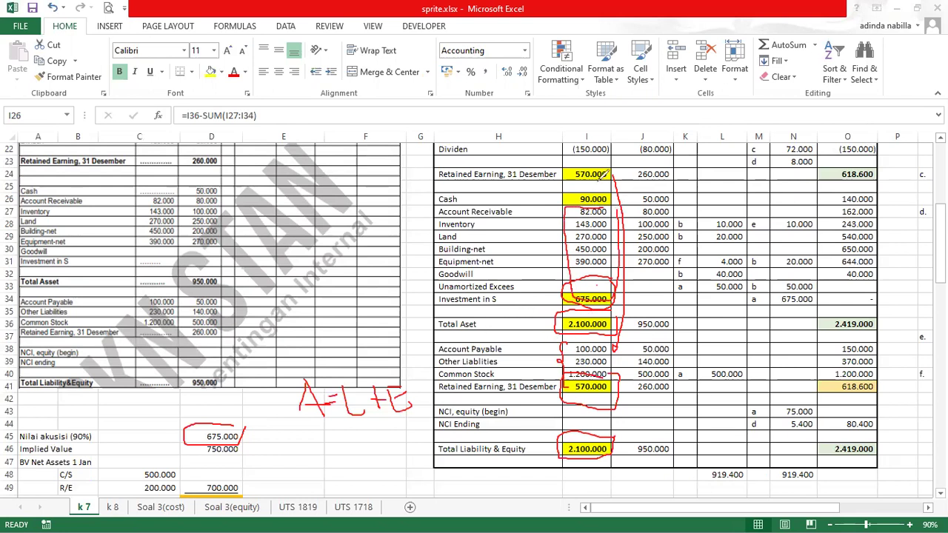
pyautogui.moveTo(611, 176)
pyautogui.mouseDown()
pyautogui.moveTo(575, 182)
pyautogui.moveTo(562, 202)
pyautogui.moveTo(614, 205)
pyautogui.moveTo(622, 179)
pyautogui.mouseUp()
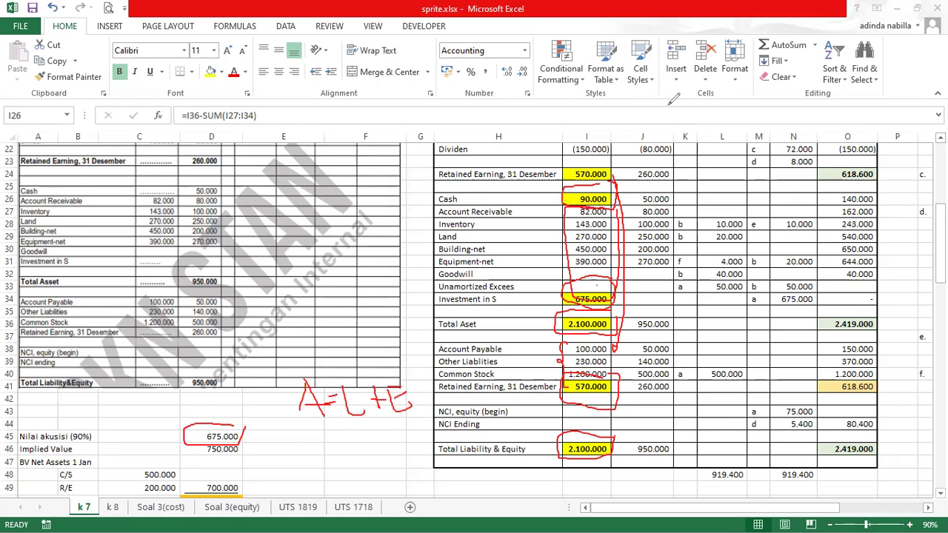
pyautogui.press('Escape')
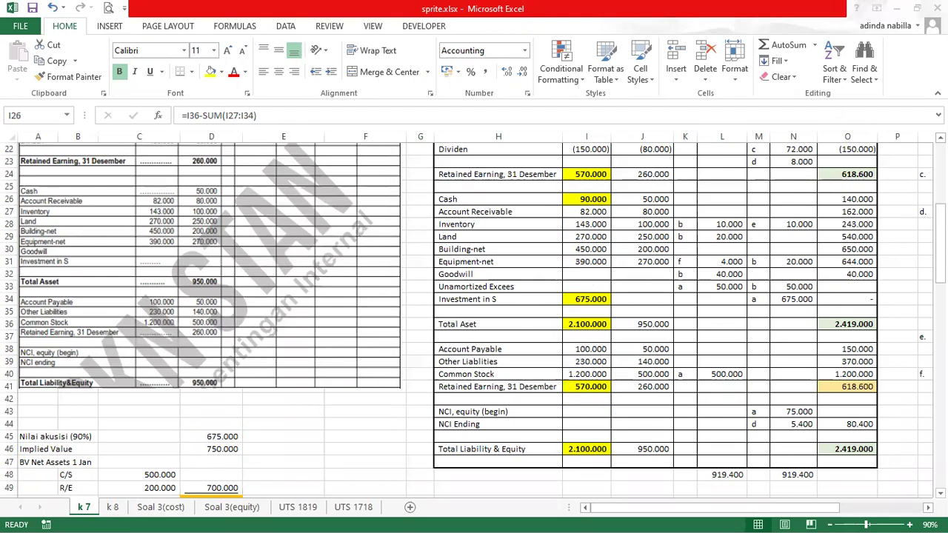
# - Circle the Nilai akusisi amount and handwrite 100% and the calculation 675.000 / 90% beside Implied Value
pyautogui.moveTo(940, 223); pyautogui.dragTo(940, 245)
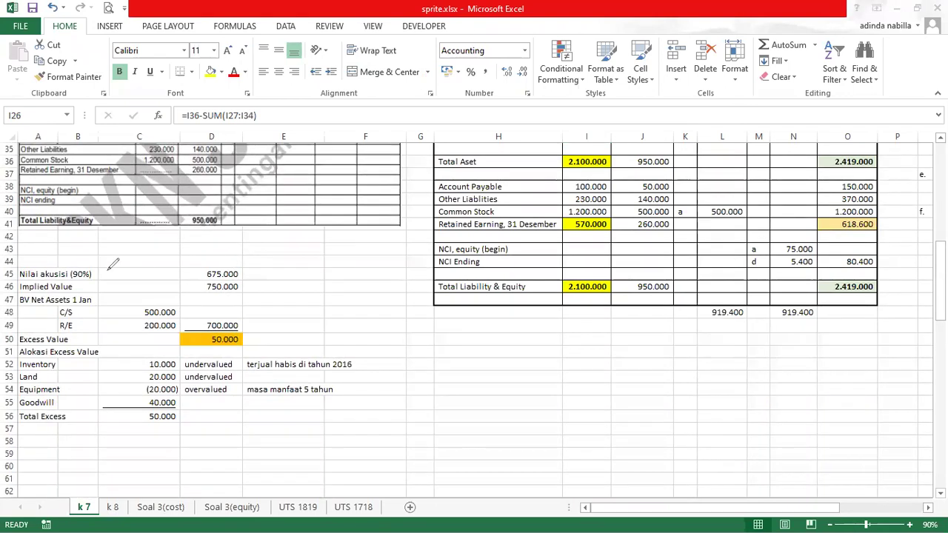
pyautogui.moveTo(243, 261)
pyautogui.mouseDown()
pyautogui.moveTo(197, 274)
pyautogui.moveTo(225, 276)
pyautogui.moveTo(247, 257)
pyautogui.mouseUp()
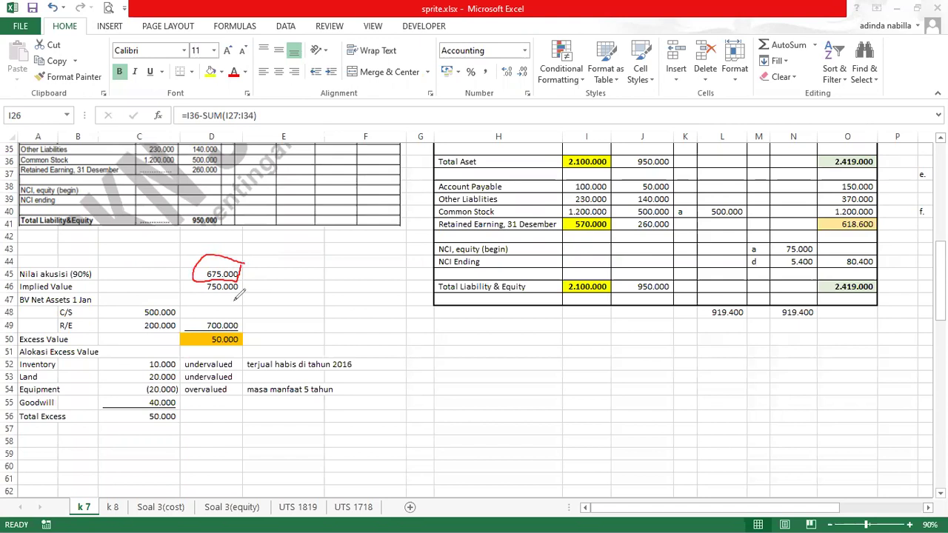
pyautogui.moveTo(122, 280)
pyautogui.mouseDown()
pyautogui.moveTo(139, 282)
pyautogui.moveTo(157, 266)
pyautogui.moveTo(166, 277)
pyautogui.mouseUp()
pyautogui.moveTo(243, 283)
pyautogui.mouseDown()
pyautogui.moveTo(300, 284)
pyautogui.moveTo(320, 297)
pyautogui.moveTo(325, 285)
pyautogui.moveTo(331, 296)
pyautogui.moveTo(379, 257)
pyautogui.moveTo(391, 268)
pyautogui.moveTo(387, 261)
pyautogui.mouseUp()
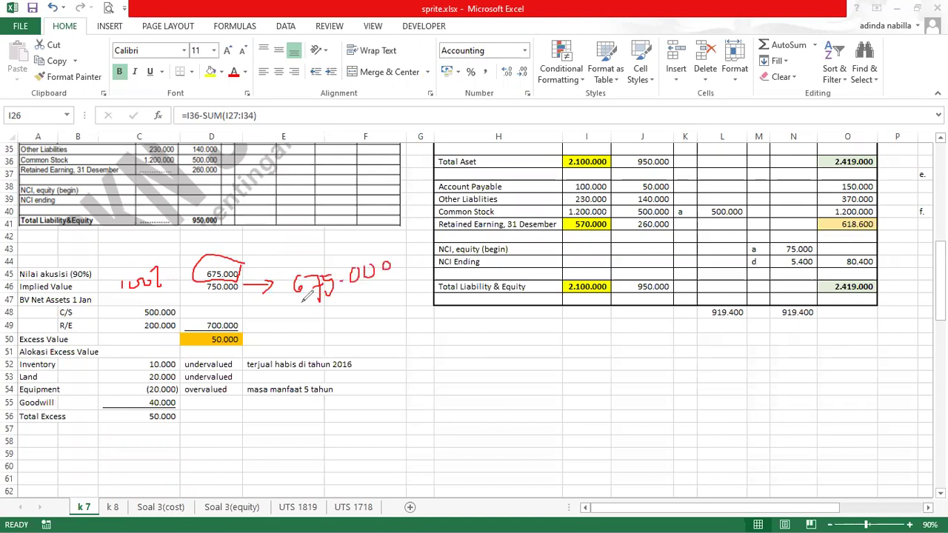
pyautogui.moveTo(307, 299)
pyautogui.mouseDown()
pyautogui.moveTo(385, 274)
pyautogui.moveTo(346, 304)
pyautogui.moveTo(354, 318)
pyautogui.moveTo(385, 283)
pyautogui.moveTo(399, 314)
pyautogui.moveTo(412, 303)
pyautogui.mouseUp()
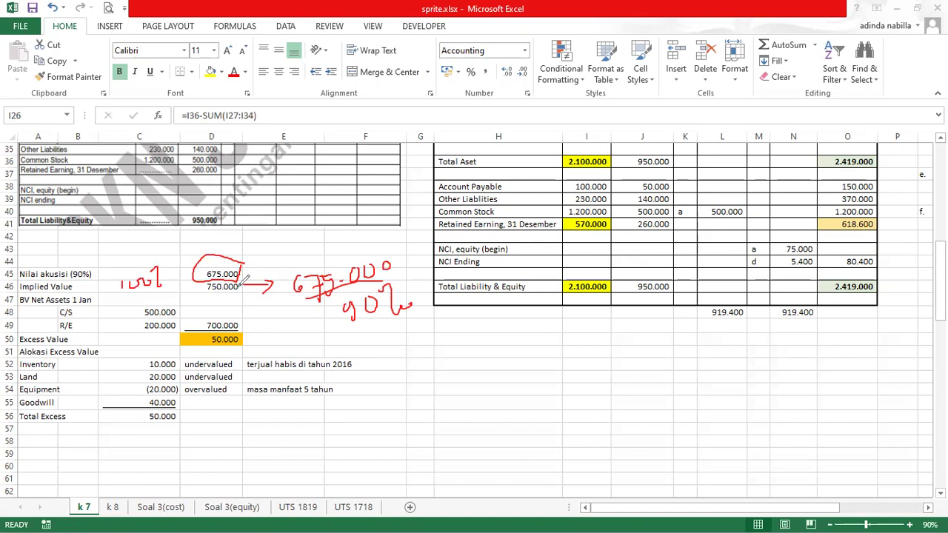
# - Underline the BV Net Assets 1 Jan label, circle S's Common Stock amount in the worksheet, and clear the annotations
pyautogui.moveTo(22, 310); pyautogui.dragTo(88, 306)
pyautogui.moveTo(678, 199)
pyautogui.mouseDown()
pyautogui.moveTo(634, 200)
pyautogui.moveTo(678, 211)
pyautogui.mouseUp()
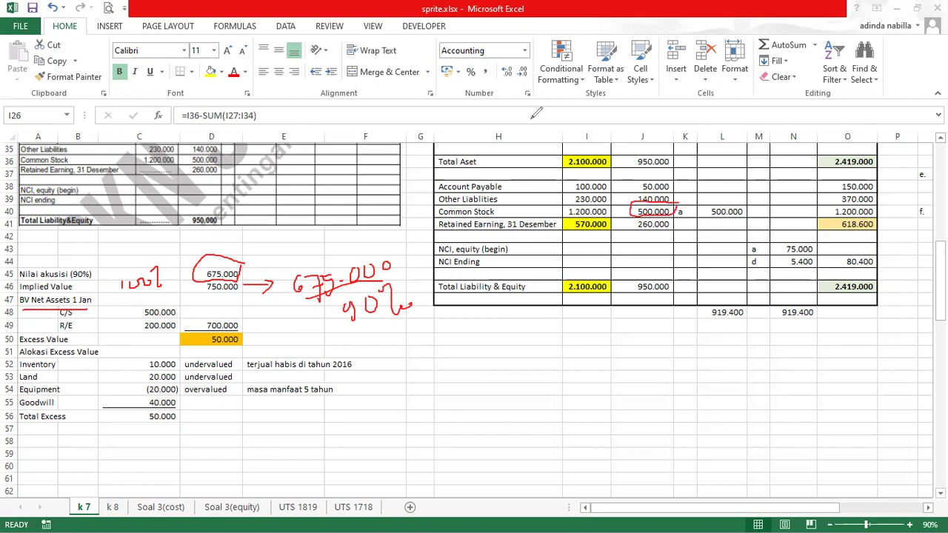
pyautogui.press('Escape')
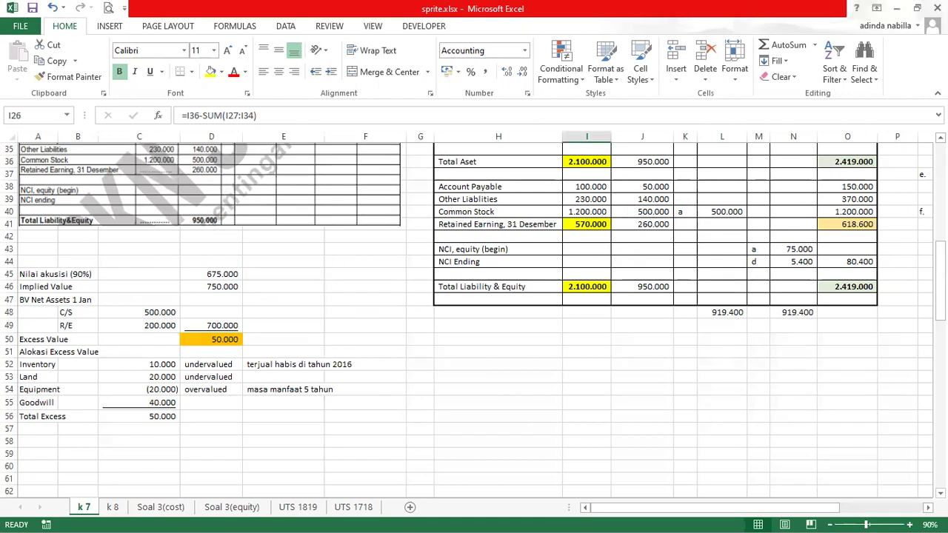
# - Trace S's Retained Earning 1 Januari to the R/E amount and inspect the BV Net Assets total and Excess Value formulas
pyautogui.scroll(8, 682, 211)
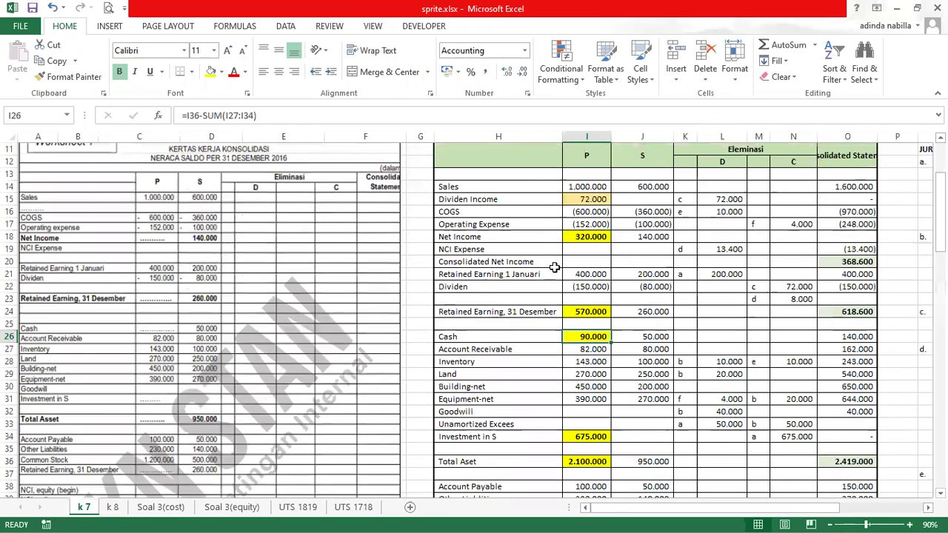
pyautogui.click(630, 274)
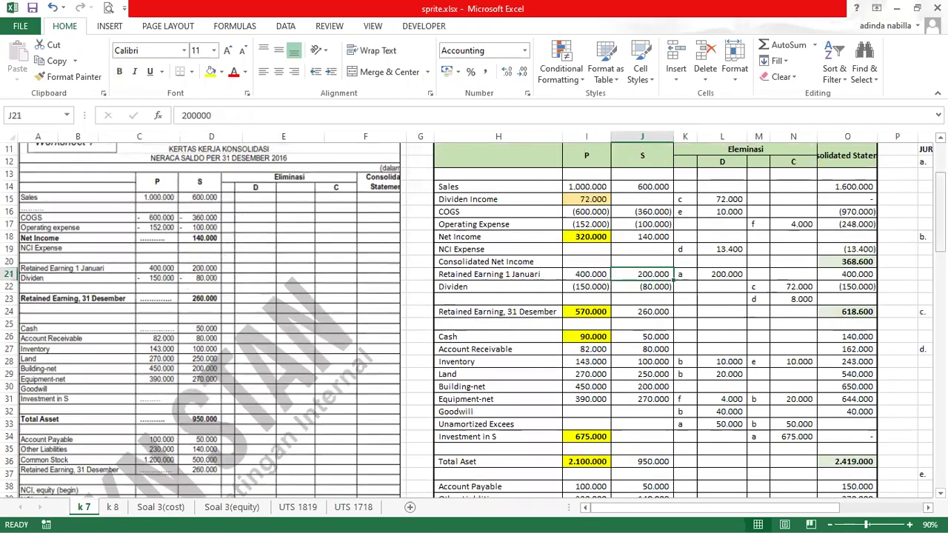
pyautogui.scroll(-10, 474, 318)
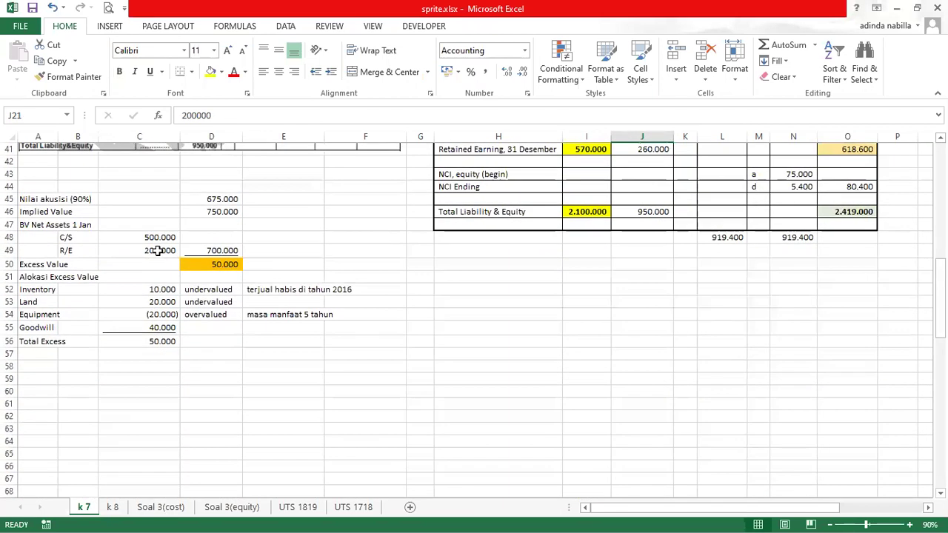
pyautogui.click(158, 250)
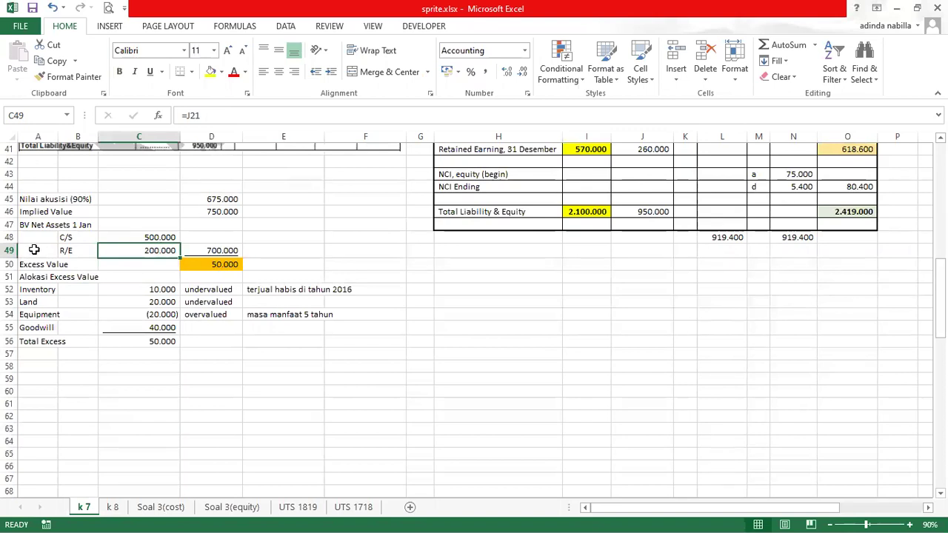
pyautogui.click(194, 250)
pyautogui.hotkey('ctrl', 'u')
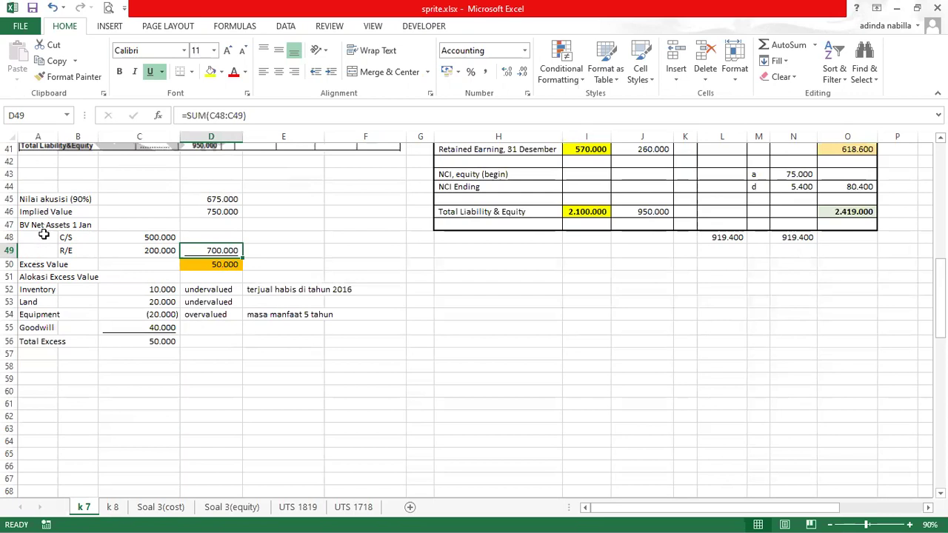
pyautogui.click(234, 265)
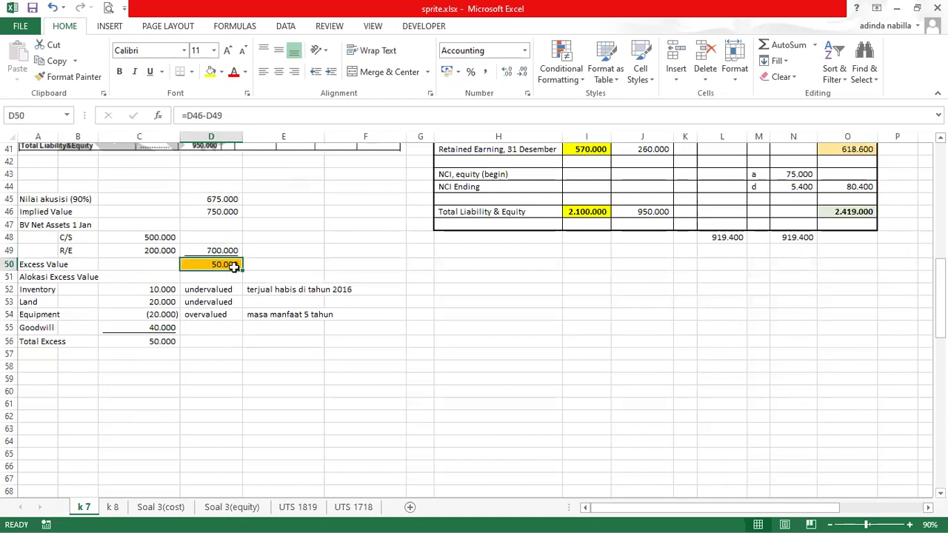
# - Review the allocation percentages in the Kasus 7 problem text and inspect the Inventory, Land, Equipment, Total Excess and Goodwill formulas
pyautogui.scroll(13, 234, 264)
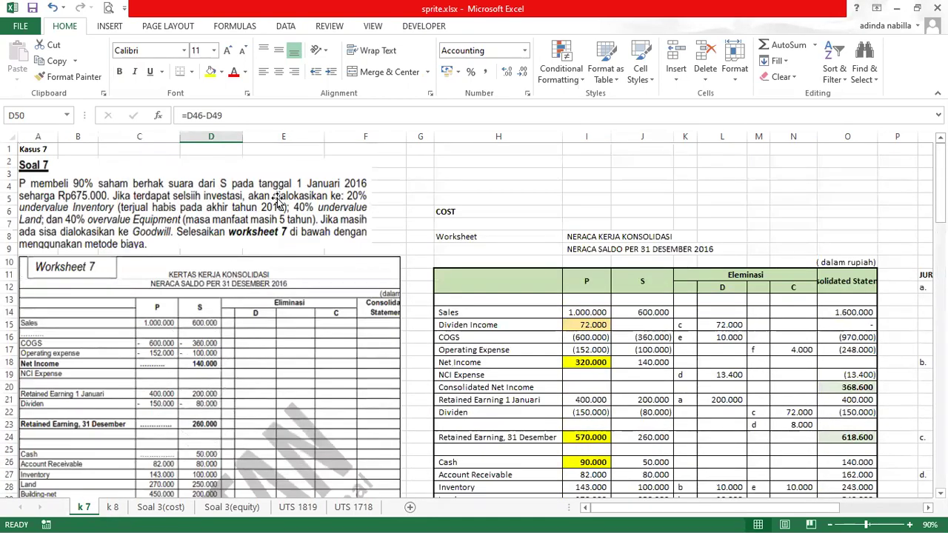
pyautogui.scroll(-12, 273, 212)
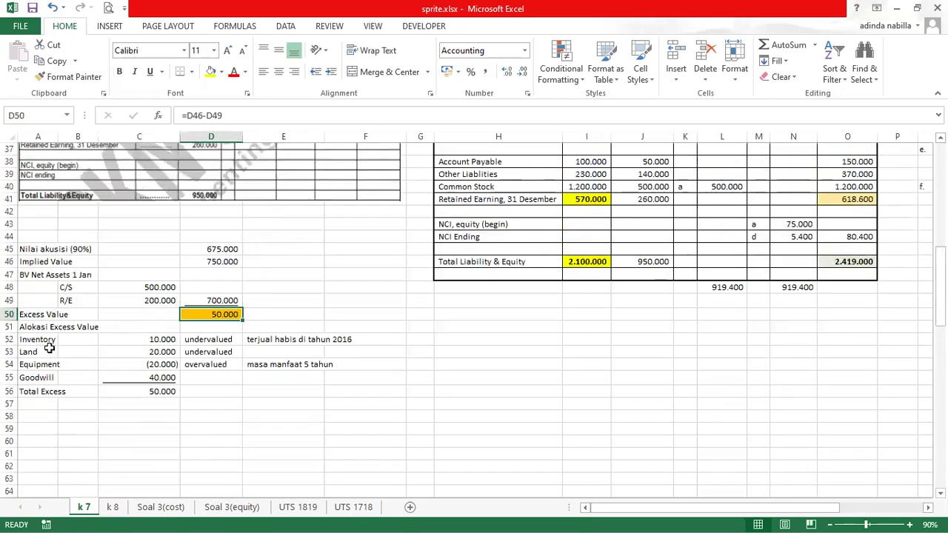
pyautogui.click(137, 341)
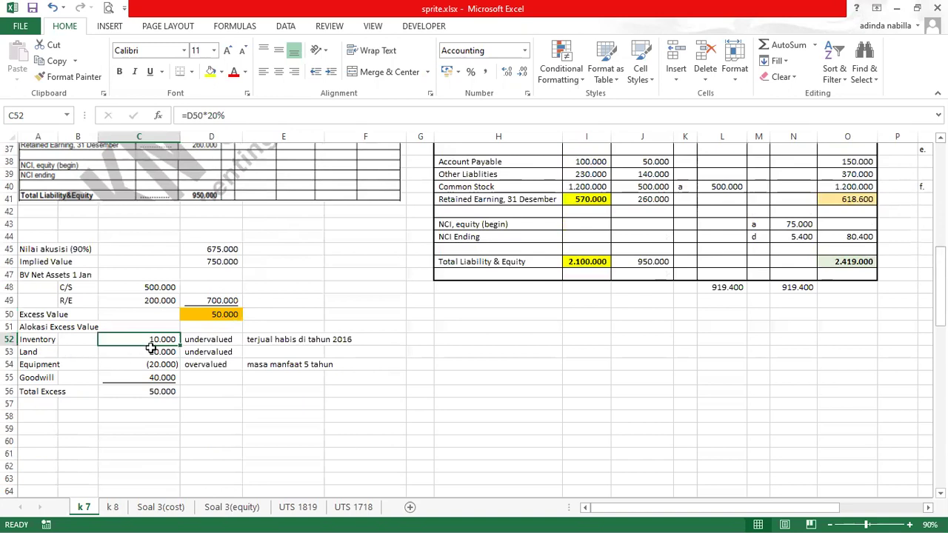
pyautogui.click(165, 354)
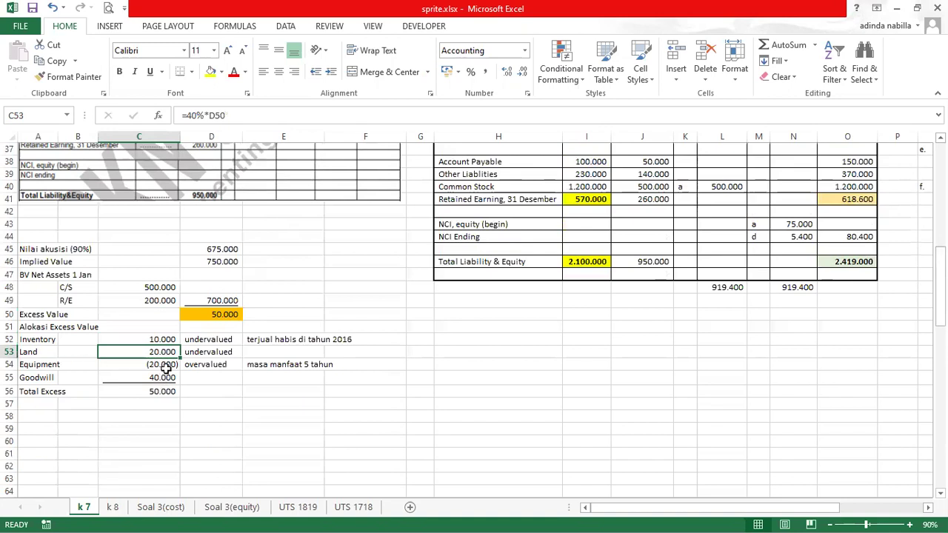
pyautogui.click(164, 366)
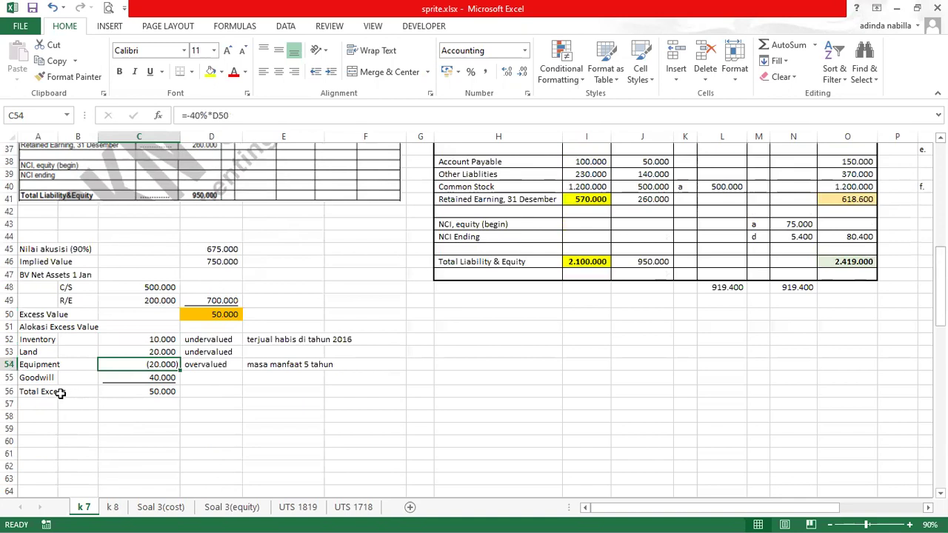
pyautogui.click(139, 392)
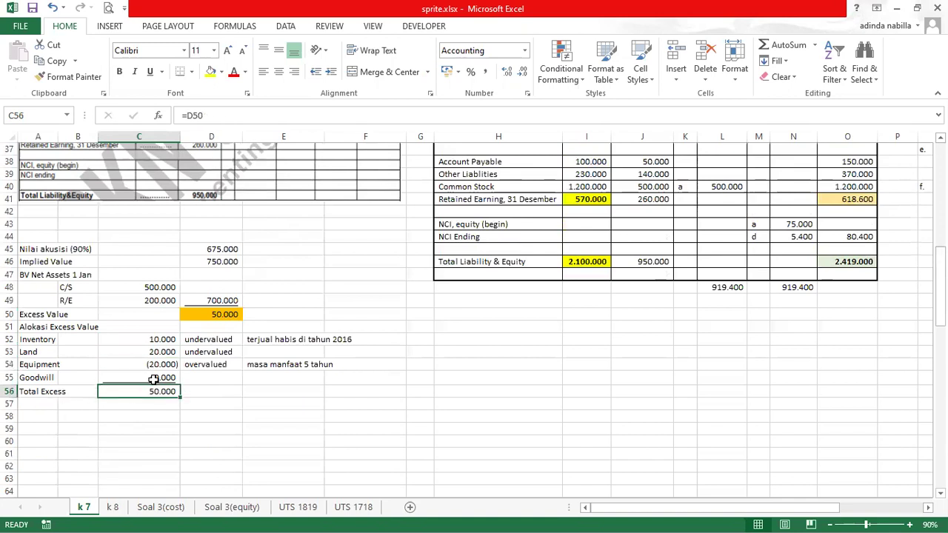
pyautogui.click(153, 379)
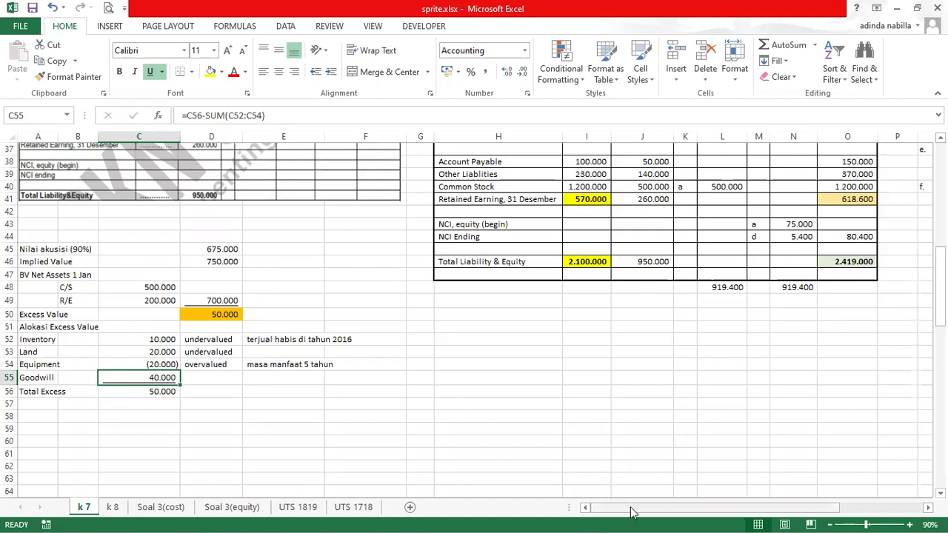
# - Mark the debit amounts of journal a under Jurnal Eliminasi and circle its Investment in S amount
pyautogui.moveTo(631, 511); pyautogui.dragTo(738, 511)
pyautogui.scroll(11, 722, 353)
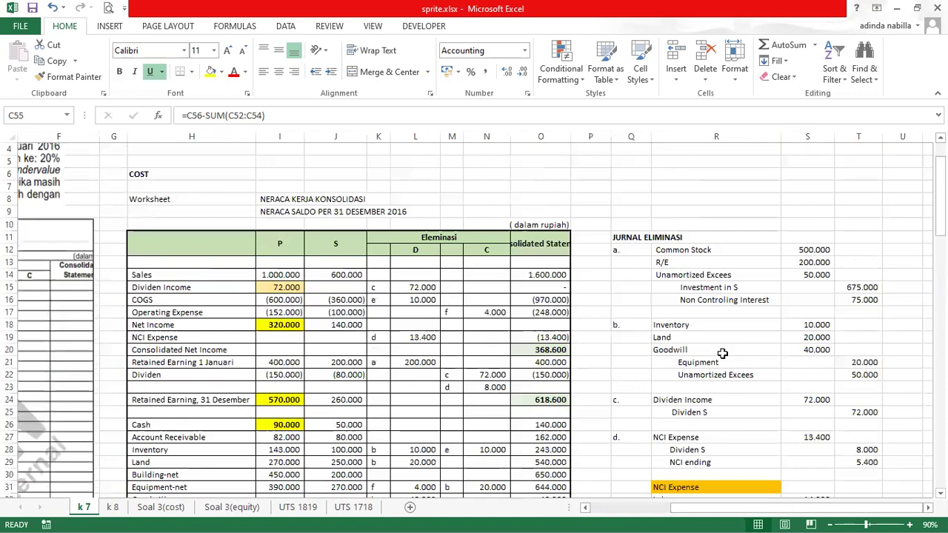
pyautogui.scroll(-2, 722, 353)
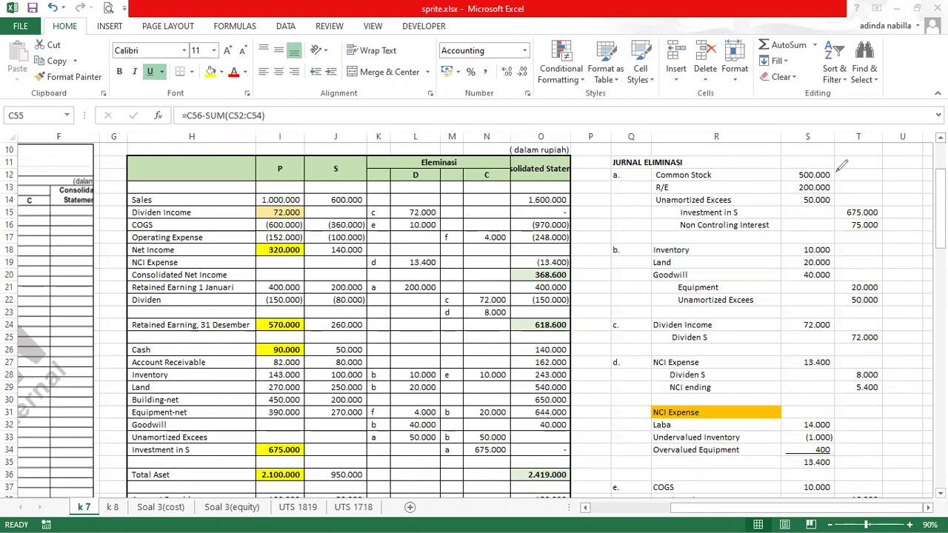
pyautogui.moveTo(836, 171); pyautogui.dragTo(842, 174)
pyautogui.moveTo(839, 198); pyautogui.dragTo(846, 194)
pyautogui.moveTo(888, 203)
pyautogui.mouseDown()
pyautogui.moveTo(844, 196)
pyautogui.moveTo(869, 213)
pyautogui.moveTo(889, 194)
pyautogui.mouseUp()
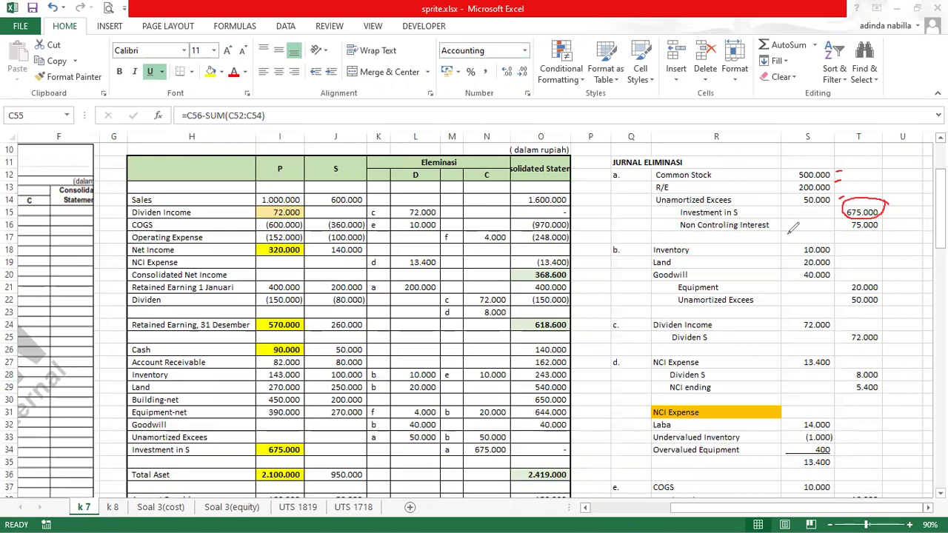
# - Handwrite 10% with an arrow to Non Controling Interest, circle its amount, enclose journal a's debits, and write 750 beside the credits
pyautogui.moveTo(796, 229); pyautogui.dragTo(796, 237)
pyautogui.moveTo(805, 227)
pyautogui.mouseDown()
pyautogui.moveTo(808, 239)
pyautogui.moveTo(814, 226)
pyautogui.moveTo(805, 228)
pyautogui.moveTo(832, 240)
pyautogui.moveTo(754, 236)
pyautogui.moveTo(764, 239)
pyautogui.mouseUp()
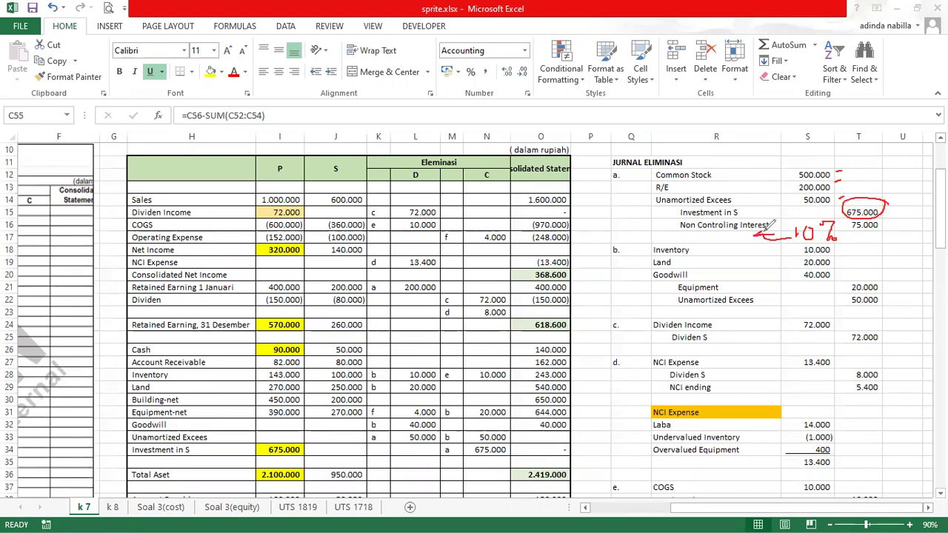
pyautogui.moveTo(884, 210)
pyautogui.mouseDown()
pyautogui.moveTo(857, 234)
pyautogui.moveTo(885, 214)
pyautogui.mouseUp()
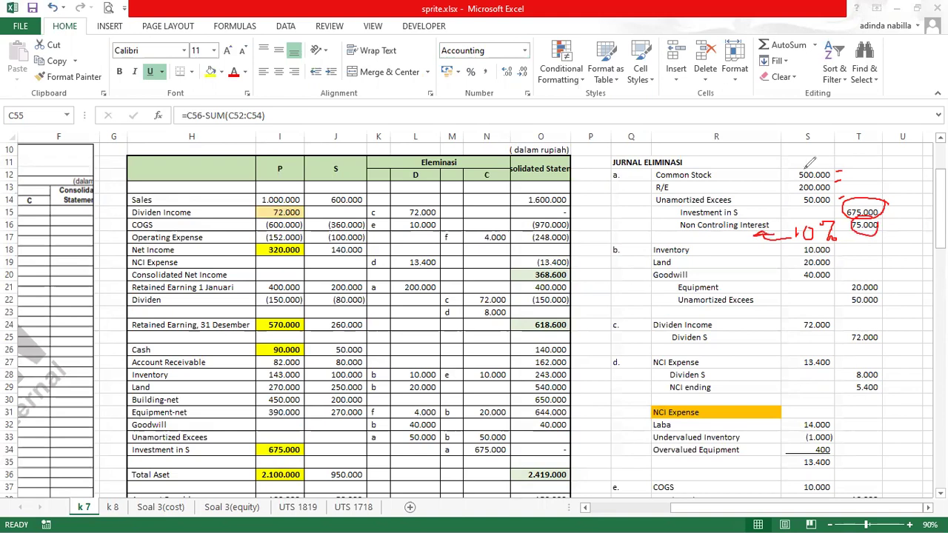
pyautogui.moveTo(835, 170)
pyautogui.mouseDown()
pyautogui.moveTo(803, 157)
pyautogui.moveTo(788, 186)
pyautogui.moveTo(803, 205)
pyautogui.moveTo(828, 207)
pyautogui.moveTo(845, 163)
pyautogui.mouseUp()
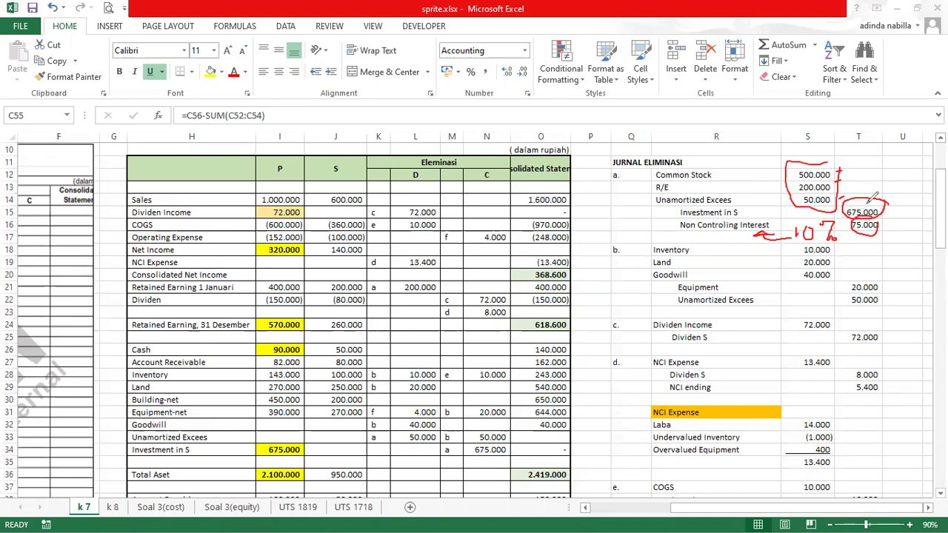
pyautogui.moveTo(889, 224)
pyautogui.mouseDown()
pyautogui.moveTo(895, 240)
pyautogui.moveTo(911, 213)
pyautogui.moveTo(915, 235)
pyautogui.moveTo(918, 214)
pyautogui.mouseUp()
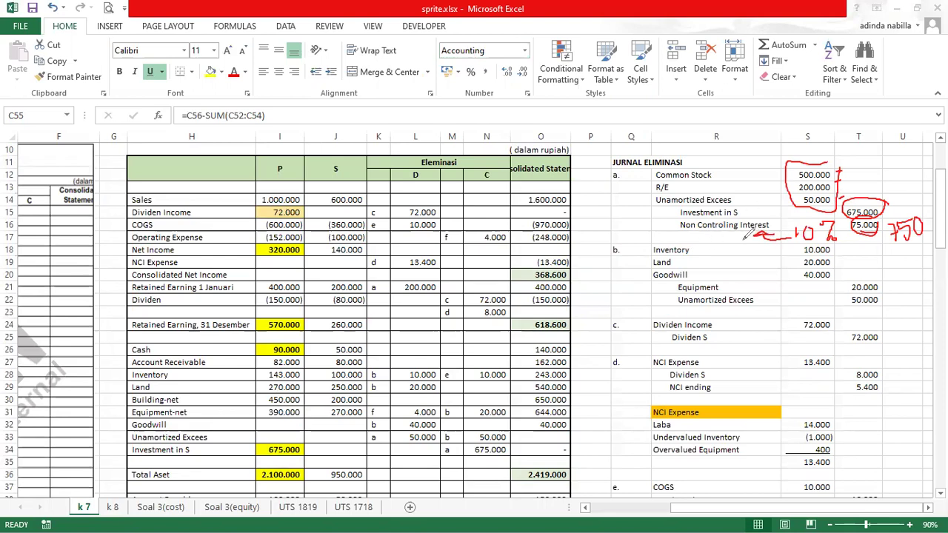
# - Underline Unamortized Excees in journal a, draw an arrow from its amount to journal b's credit, and circle journal c's Dividen Income amount
pyautogui.moveTo(657, 205); pyautogui.dragTo(733, 203)
pyautogui.moveTo(810, 184)
pyautogui.mouseDown()
pyautogui.moveTo(805, 193)
pyautogui.moveTo(850, 279)
pyautogui.moveTo(845, 288)
pyautogui.moveTo(854, 280)
pyautogui.mouseUp()
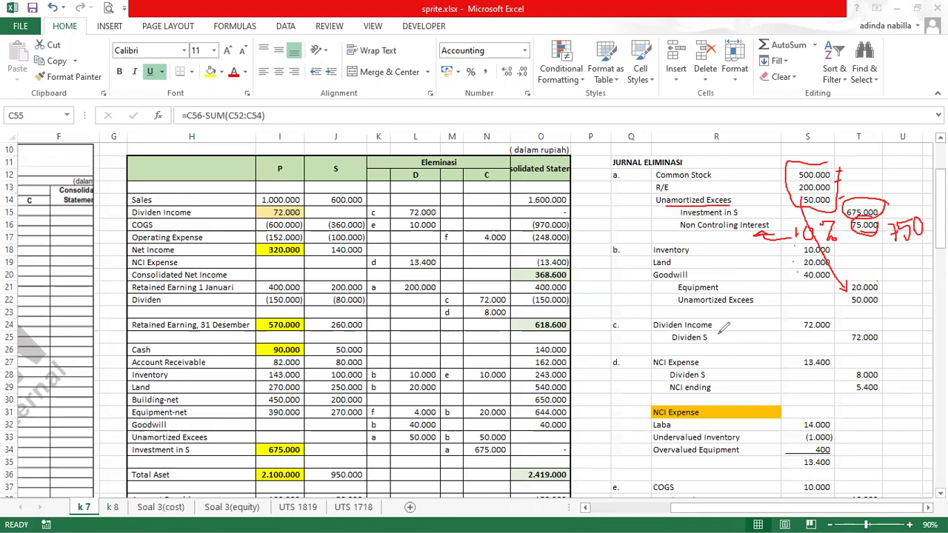
pyautogui.moveTo(823, 304)
pyautogui.mouseDown()
pyautogui.moveTo(789, 312)
pyautogui.moveTo(840, 327)
pyautogui.moveTo(830, 302)
pyautogui.mouseUp()
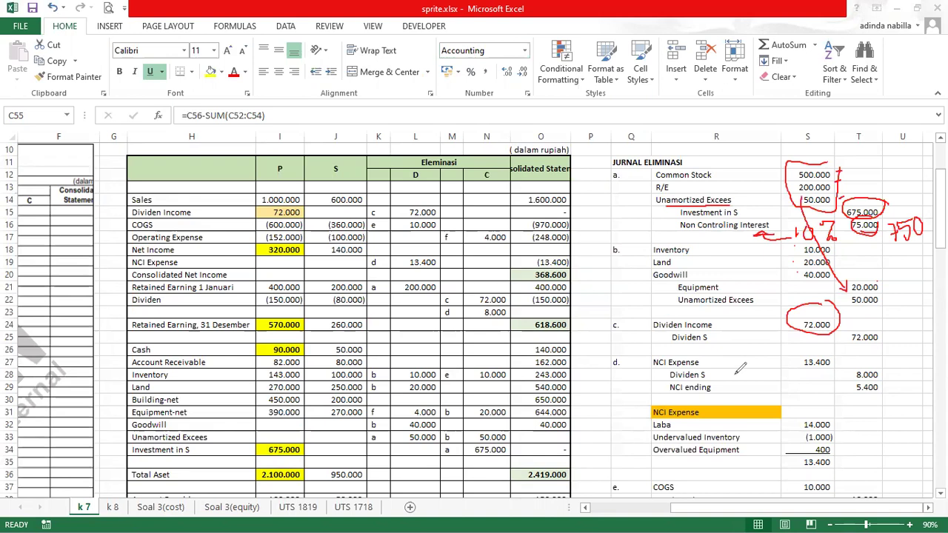
# - Circle the Laba amount and S's Dividen, handwrite 80×10% beside the NCI Expense calculation, and clear all annotations
pyautogui.moveTo(845, 406)
pyautogui.mouseDown()
pyautogui.moveTo(798, 425)
pyautogui.moveTo(840, 416)
pyautogui.mouseUp()
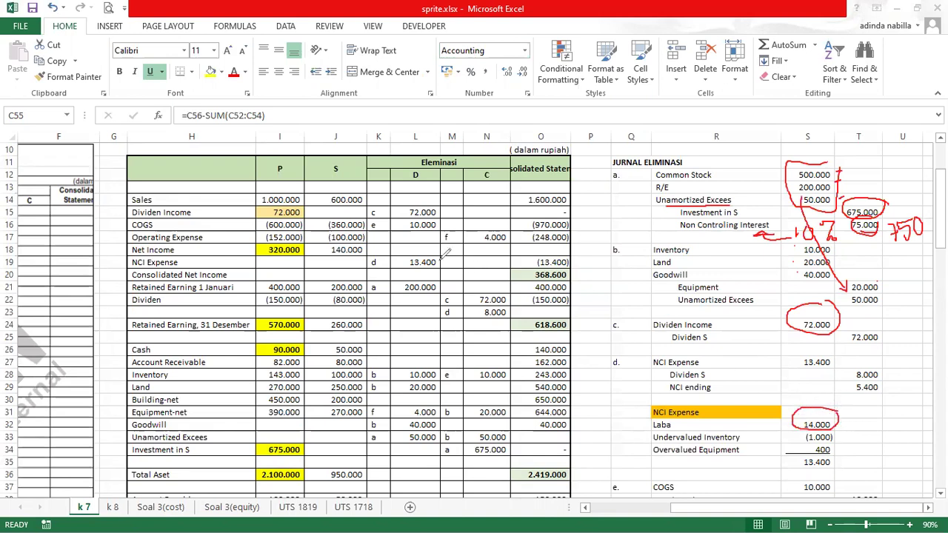
pyautogui.moveTo(340, 295)
pyautogui.mouseDown()
pyautogui.moveTo(363, 312)
pyautogui.moveTo(358, 280)
pyautogui.mouseUp()
pyautogui.moveTo(856, 406)
pyautogui.mouseDown()
pyautogui.moveTo(847, 423)
pyautogui.moveTo(874, 401)
pyautogui.moveTo(867, 410)
pyautogui.moveTo(885, 416)
pyautogui.moveTo(876, 419)
pyautogui.moveTo(924, 399)
pyautogui.moveTo(918, 419)
pyautogui.mouseUp()
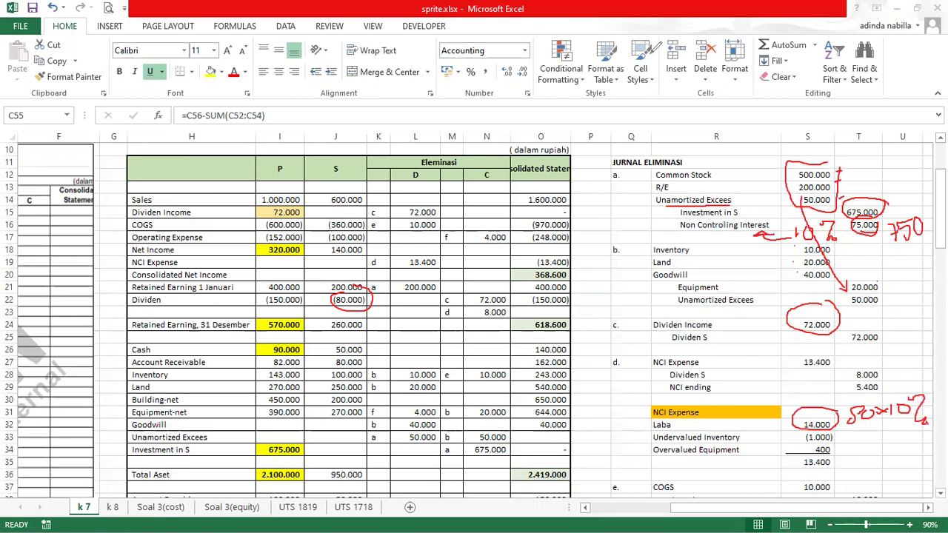
pyautogui.press('Escape')
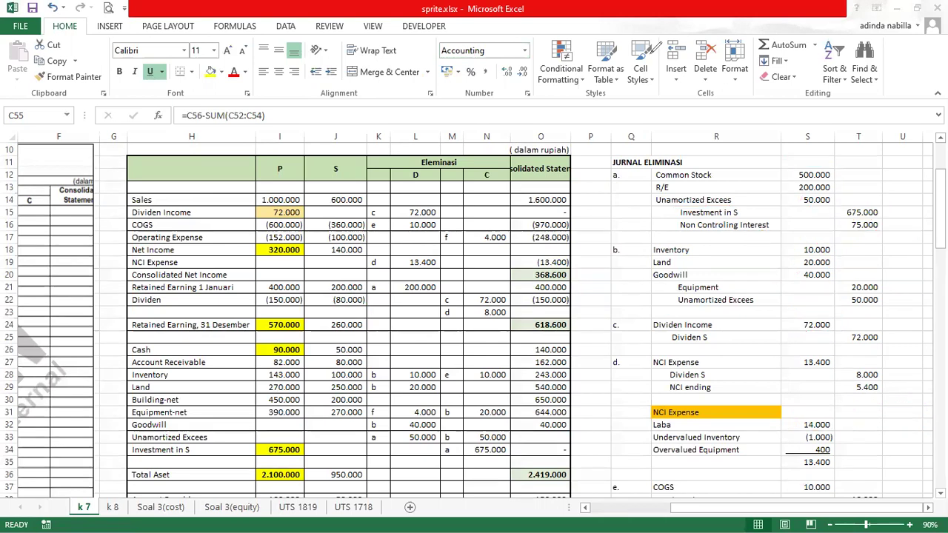
# - Inspect the formulas for Laba, Undervalued Inventory and Overvalued Equipment in the NCI Expense calculation
pyautogui.click(820, 425)
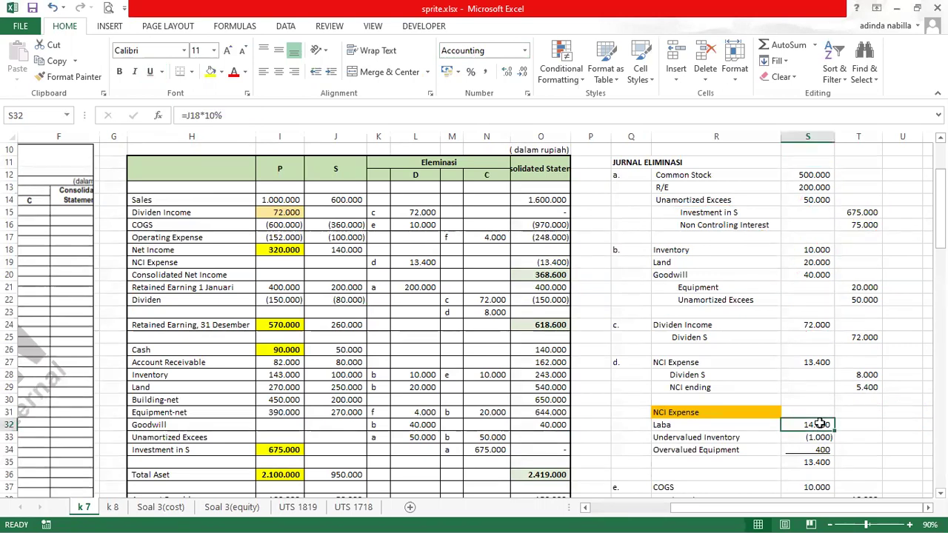
pyautogui.click(205, 118)
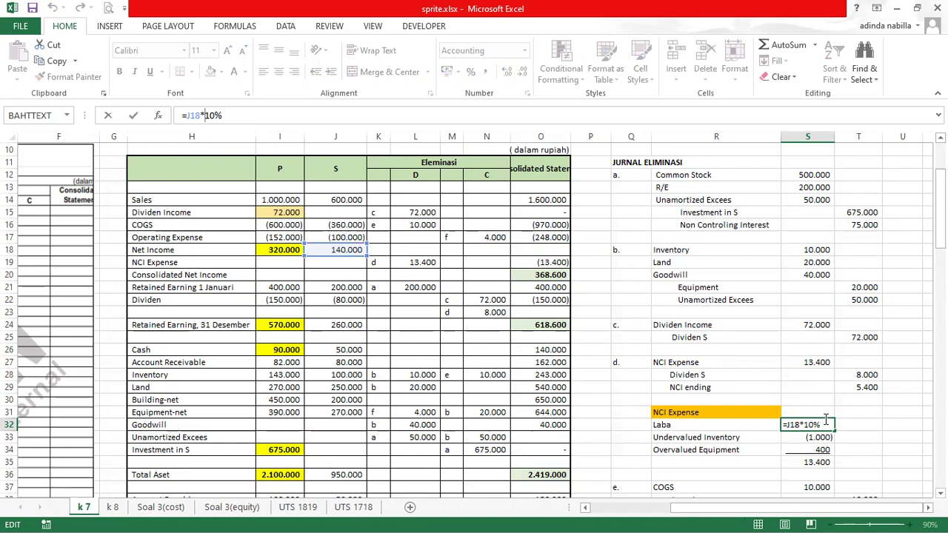
pyautogui.click(848, 409)
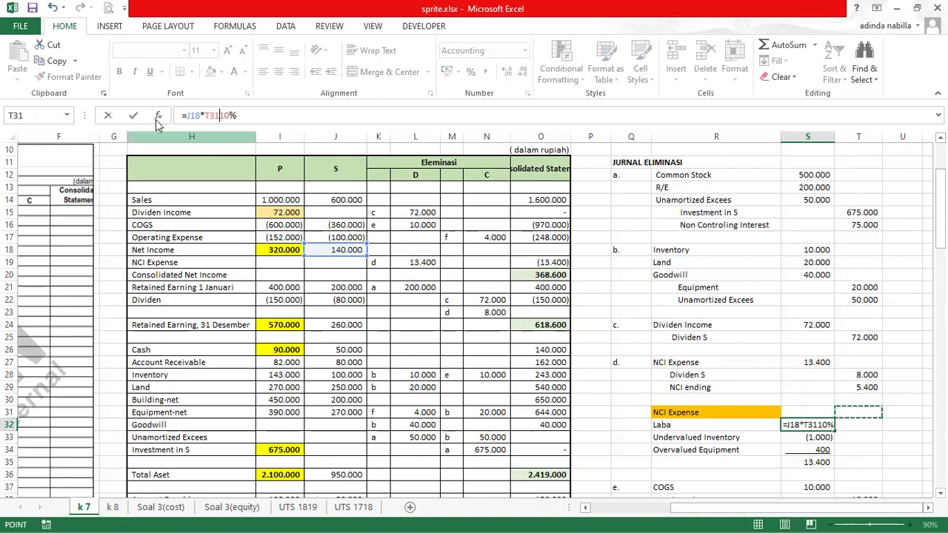
pyautogui.press('Escape')
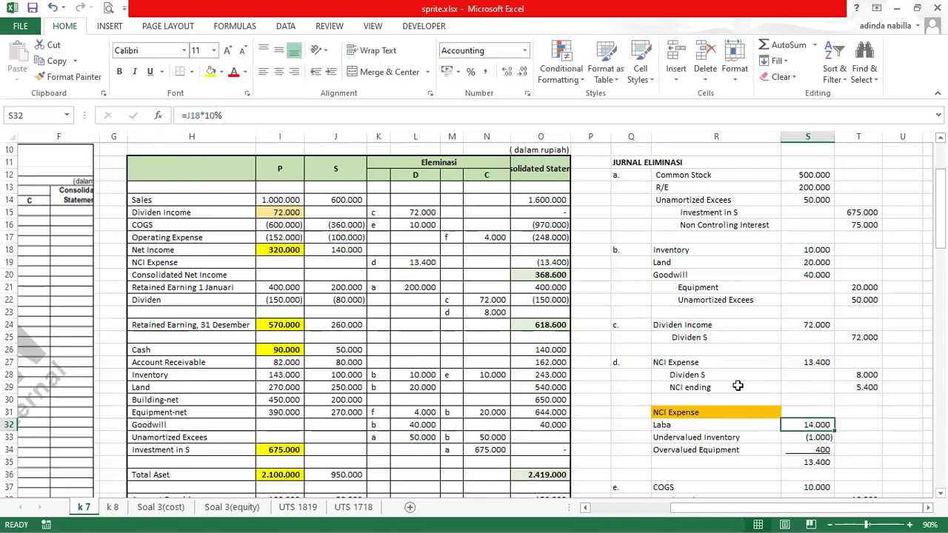
pyautogui.click(814, 439)
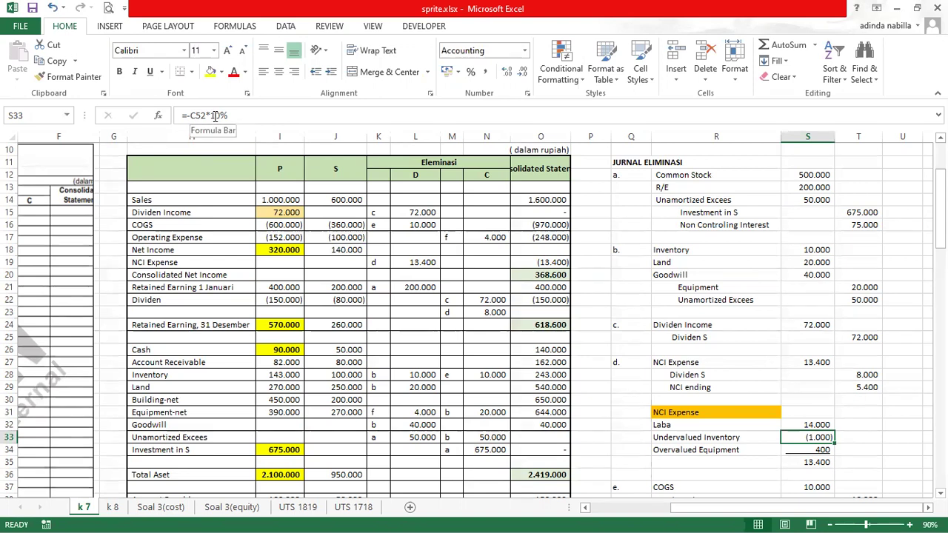
pyautogui.click(824, 449)
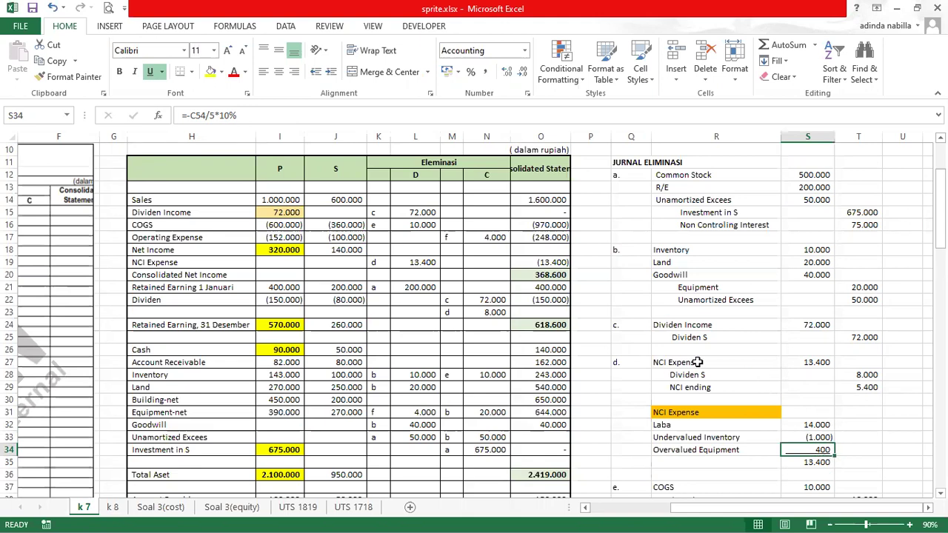
# - Inspect the formulas for the NCI Expense debit and the Dividen S credit in elimination journal d
pyautogui.press('Up')
pyautogui.press('Up')
pyautogui.press('Up')
pyautogui.press('Up')
pyautogui.press('Up')
pyautogui.press('Up')
pyautogui.press('Up')
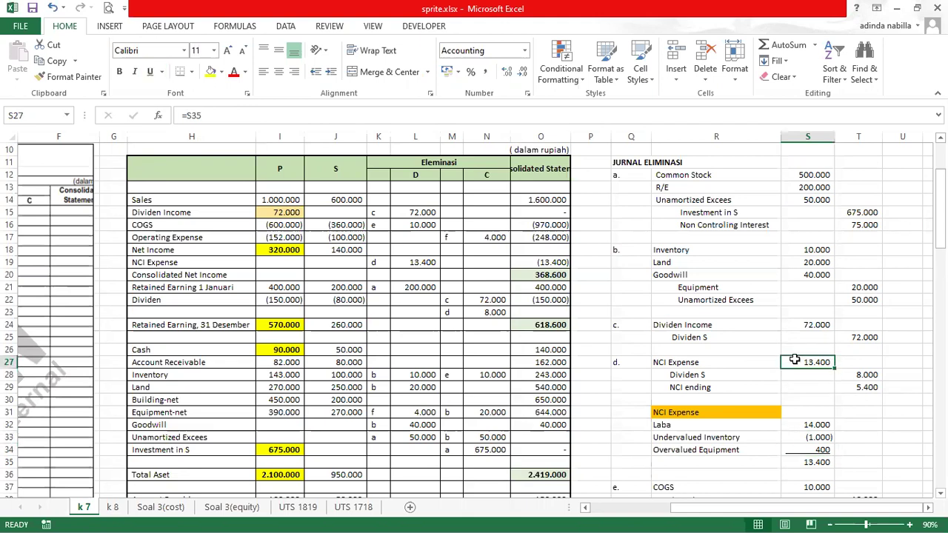
pyautogui.click(848, 375)
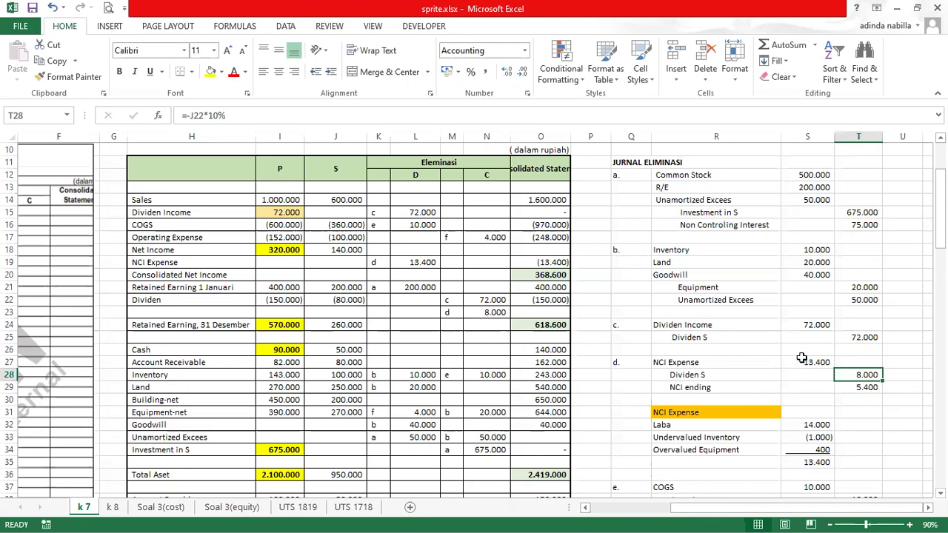
# - Inspect the NCI ending formula in journal d and compare journal b's Inventory line with the Inventory credit in journal e
pyautogui.click(870, 390)
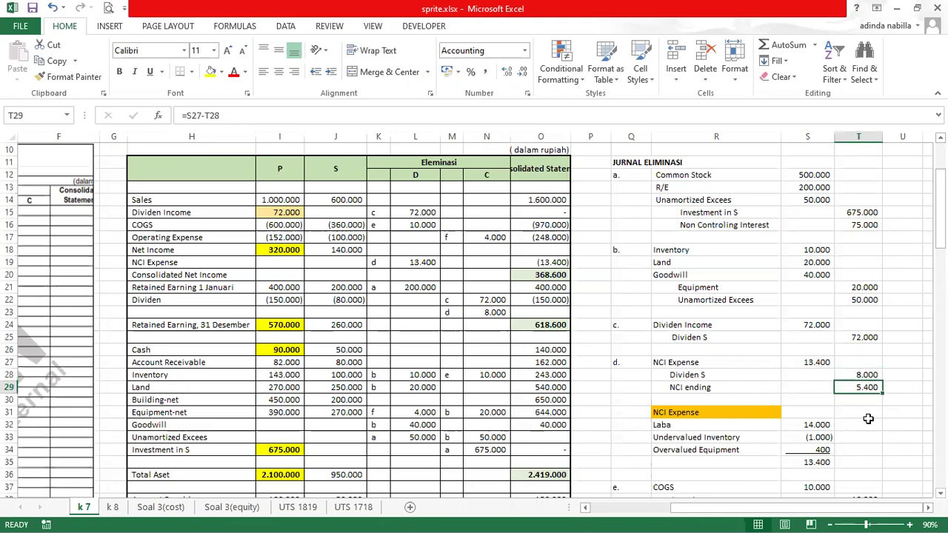
pyautogui.scroll(-3, 866, 416)
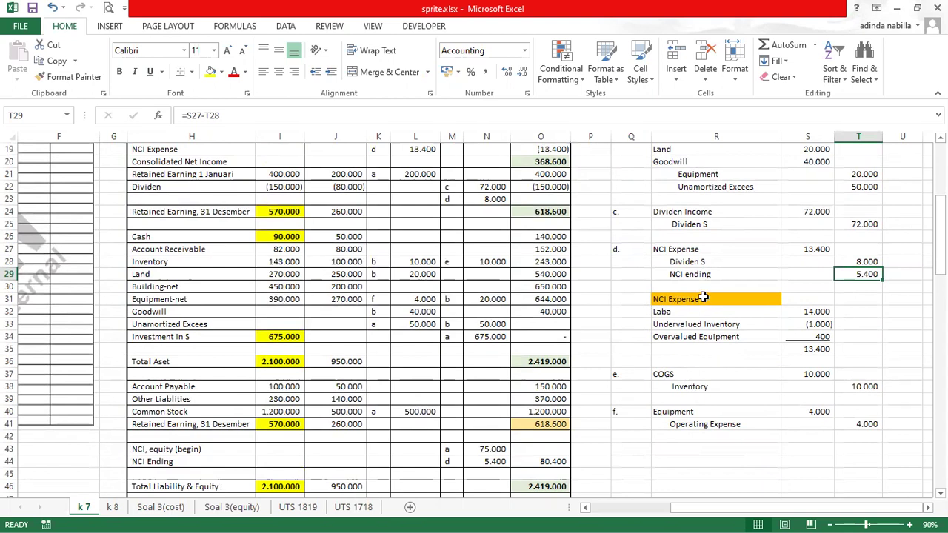
pyautogui.scroll(2, 702, 294)
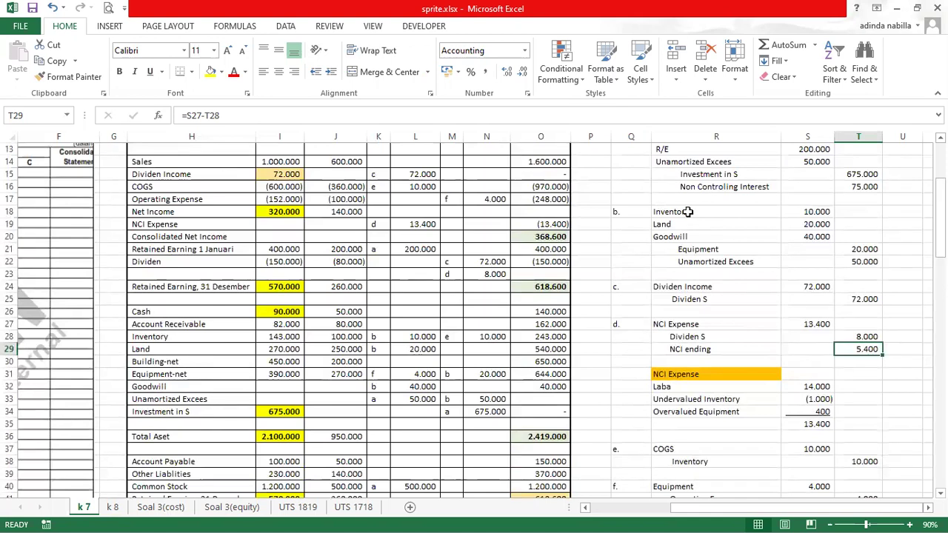
pyautogui.click(687, 212)
pyautogui.scroll(-1, 688, 353)
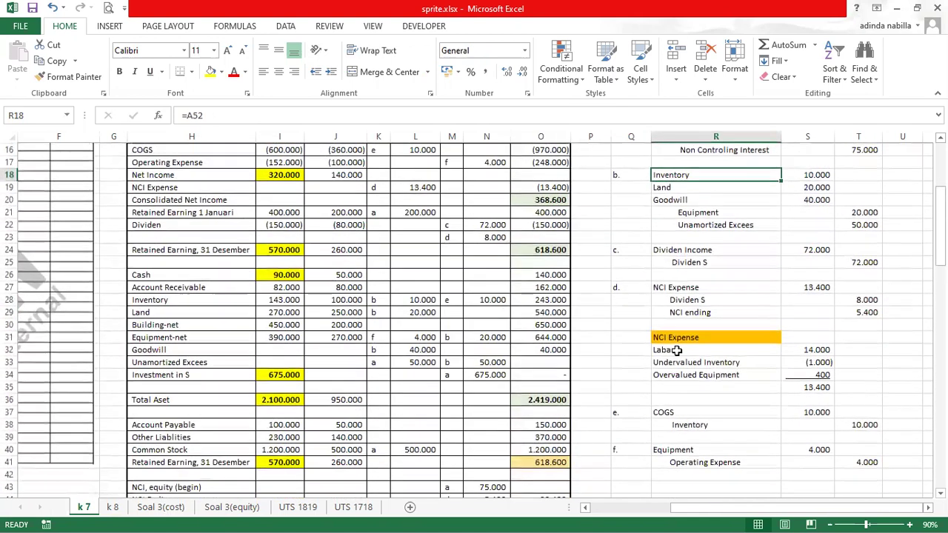
pyautogui.click(688, 425)
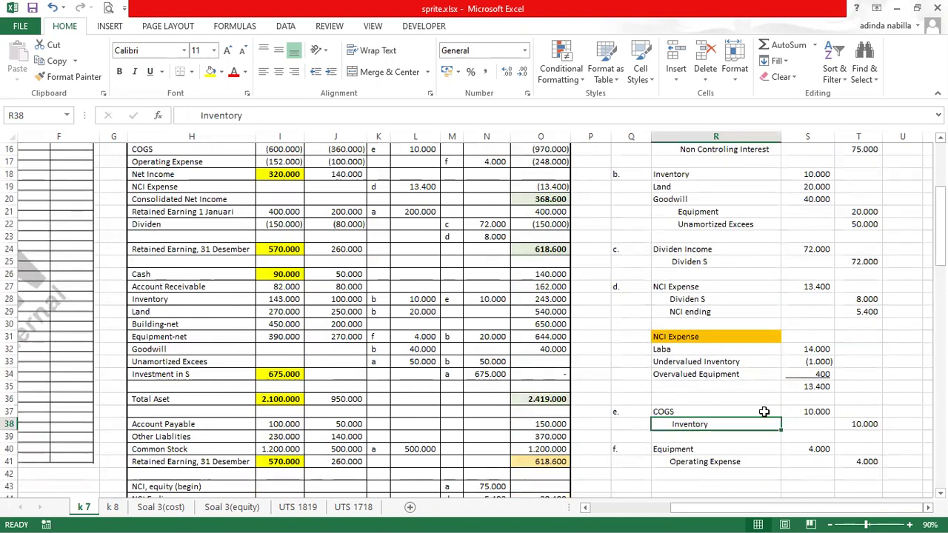
# - Examine the Equipment line of elimination journal f and inspect the formula behind its debit amount
pyautogui.click(733, 449)
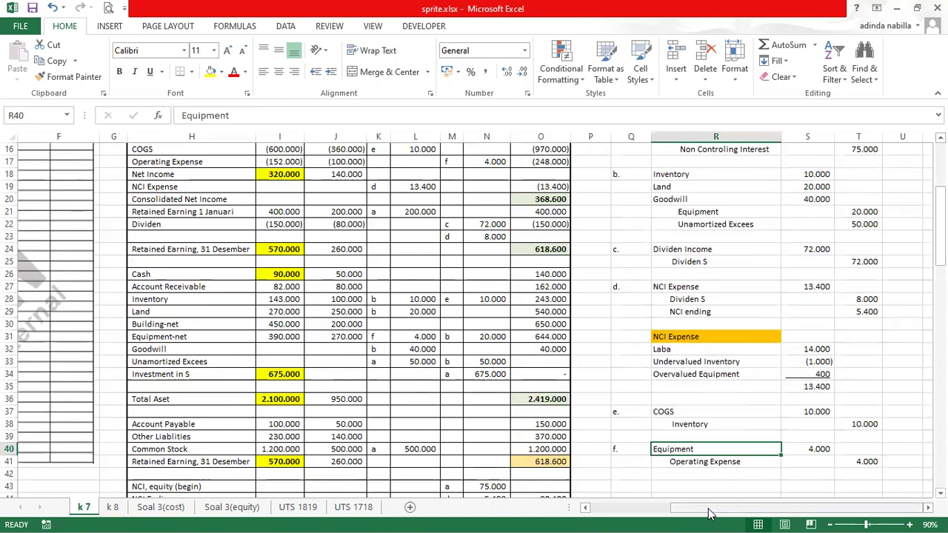
pyautogui.moveTo(709, 513); pyautogui.dragTo(629, 514)
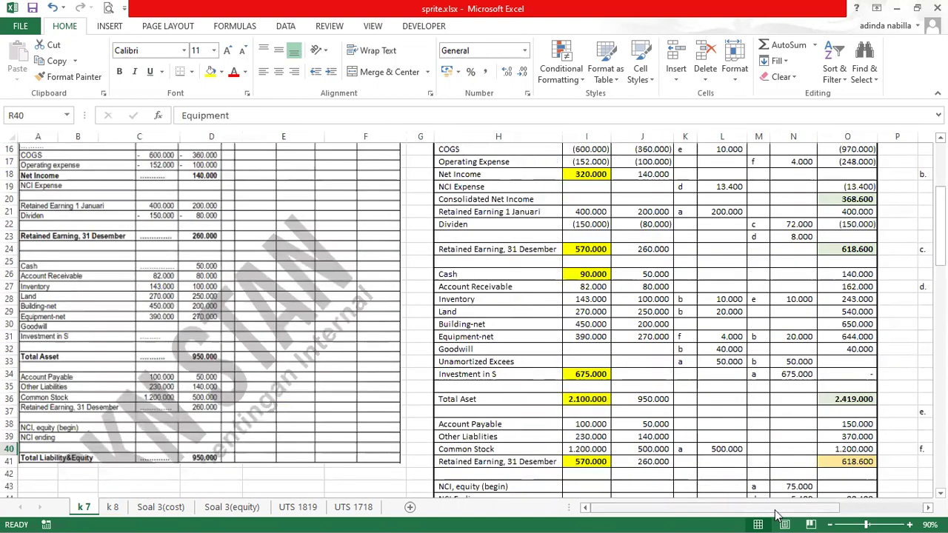
pyautogui.moveTo(775, 513); pyautogui.dragTo(878, 507)
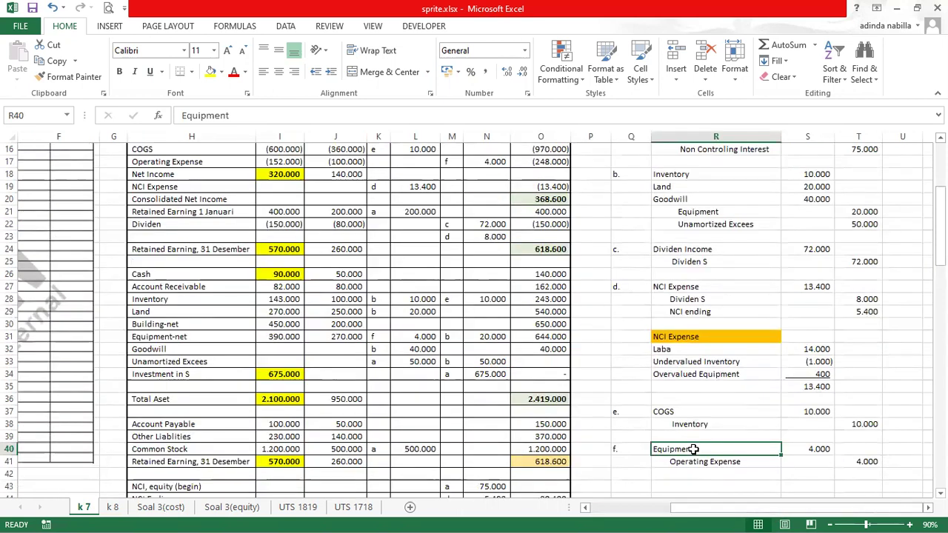
pyautogui.click(807, 450)
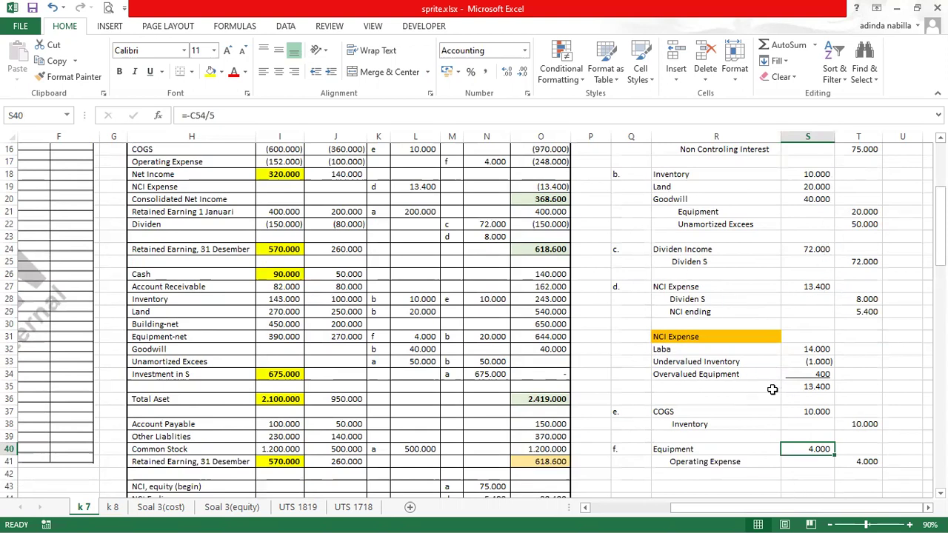
# - Trace the debits and credits of elimination journal a to their rows in the worksheet's Eleminasi columns
pyautogui.scroll(2, 756, 351)
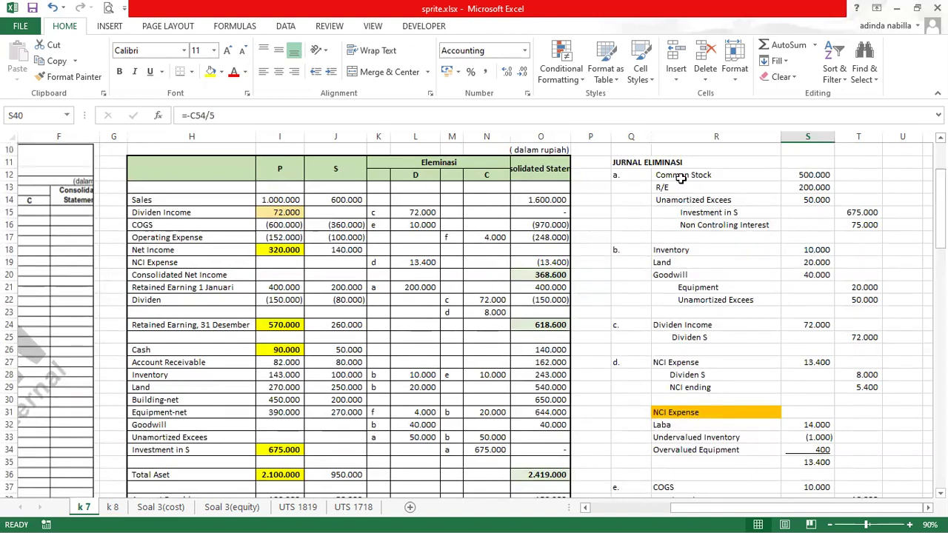
pyautogui.click(644, 175)
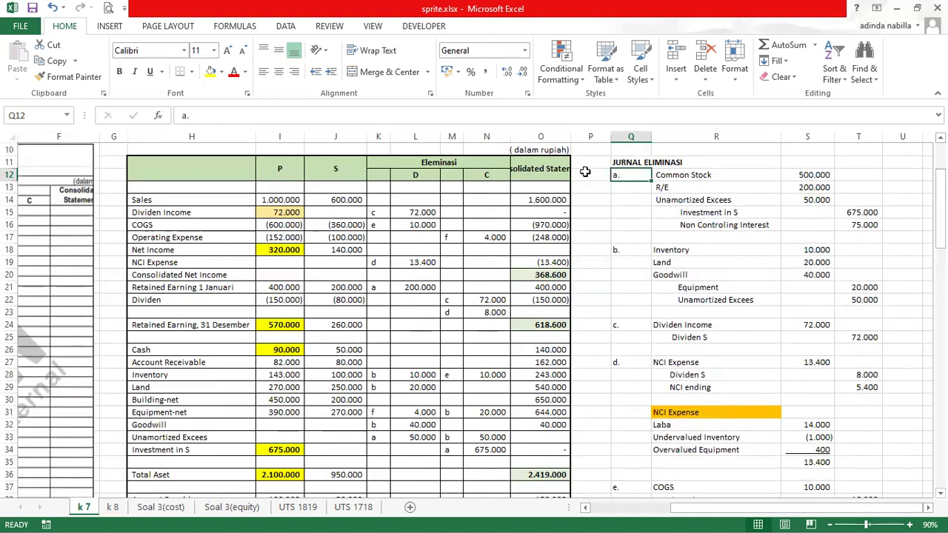
pyautogui.scroll(-1, 381, 415)
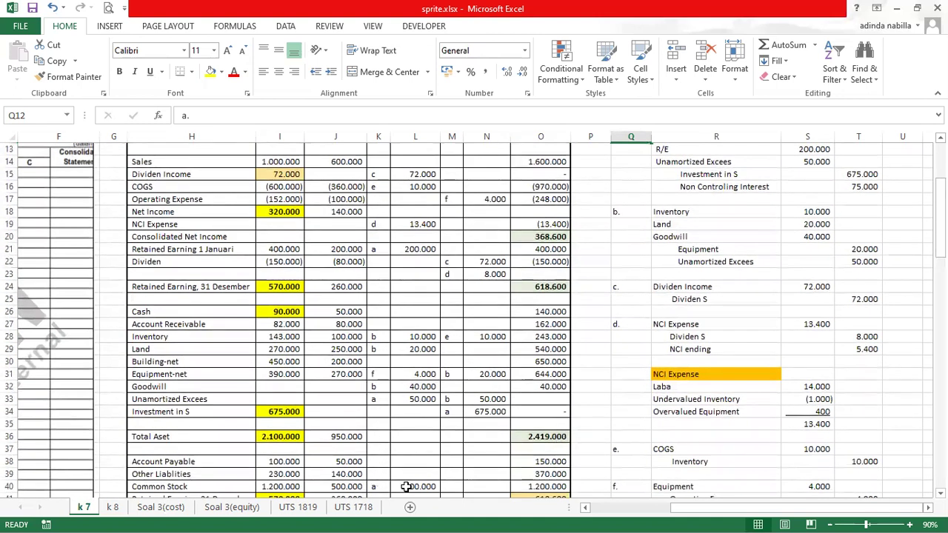
pyautogui.scroll(1, 501, 375)
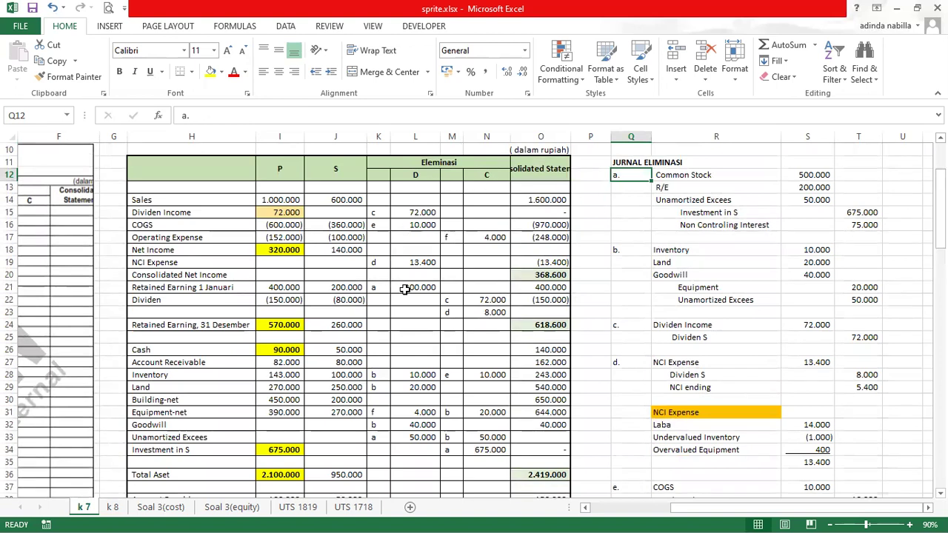
pyautogui.scroll(-1, 403, 229)
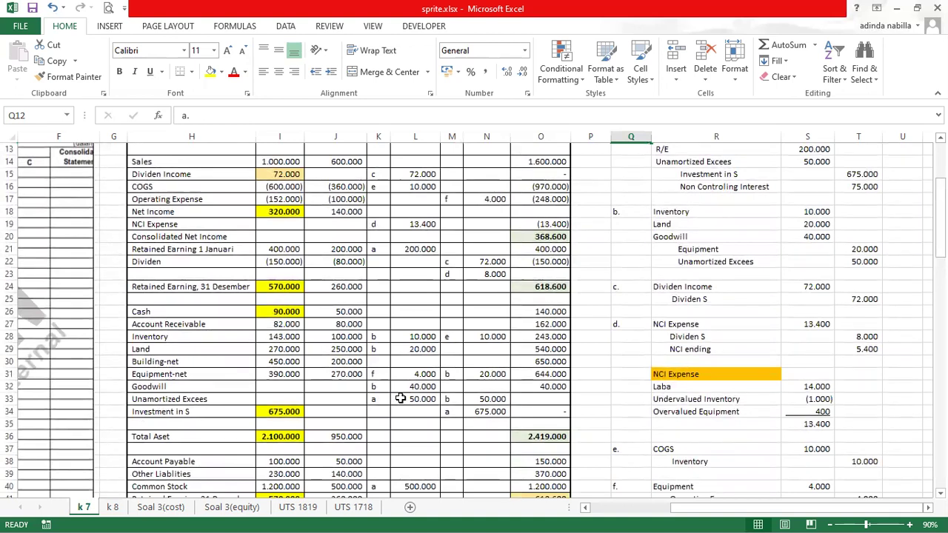
pyautogui.scroll(-1, 387, 264)
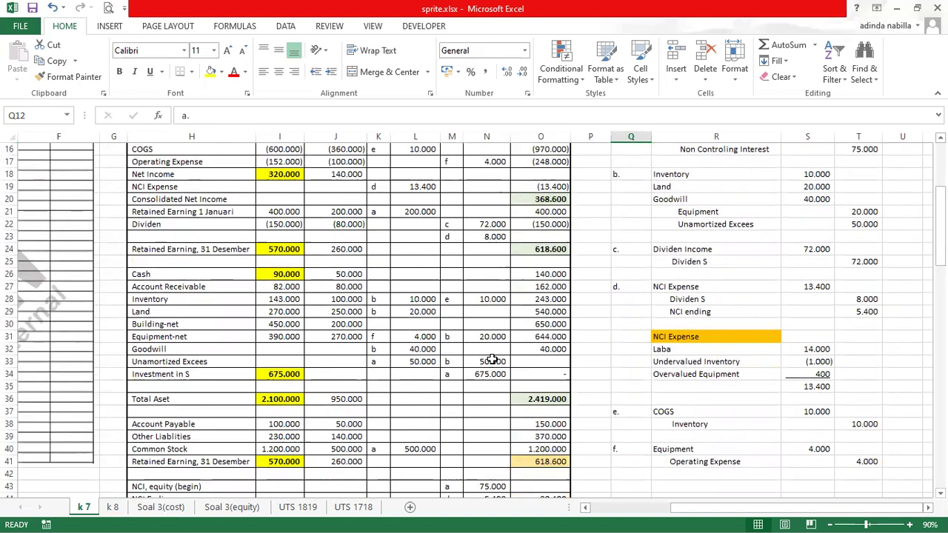
pyautogui.scroll(1, 492, 359)
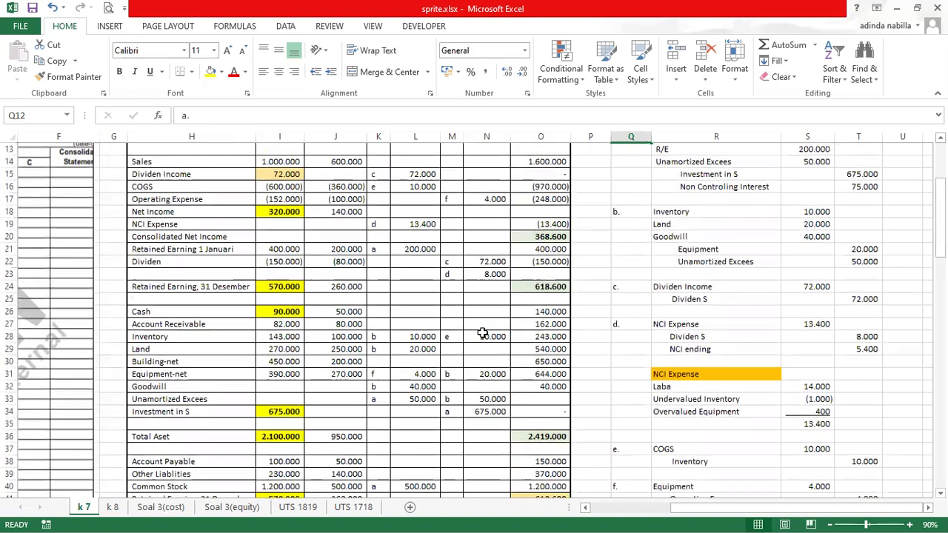
pyautogui.scroll(-1, 370, 296)
pyautogui.scroll(-1, 365, 292)
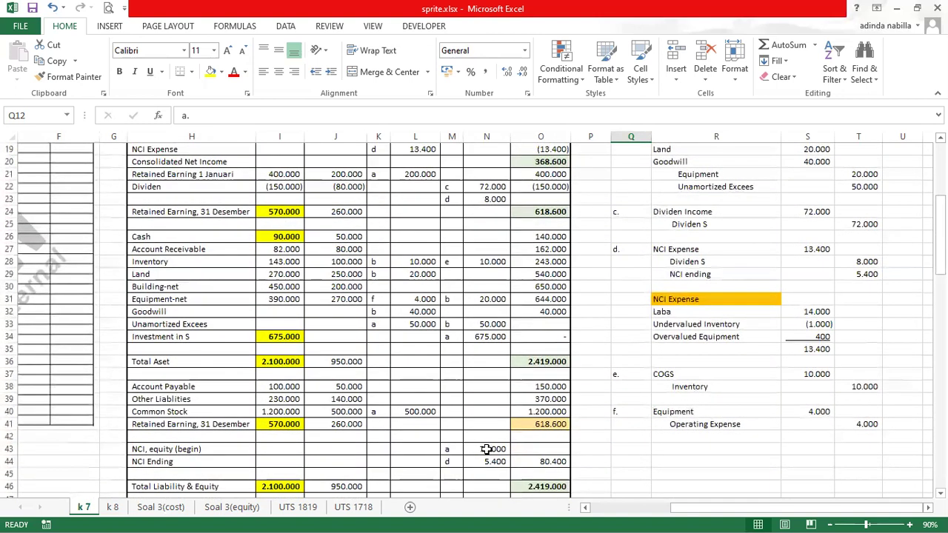
# - Trace the postings of elimination journals b, c and d through the worksheet's Eleminasi columns down to NCI Ending
pyautogui.scroll(2, 604, 293)
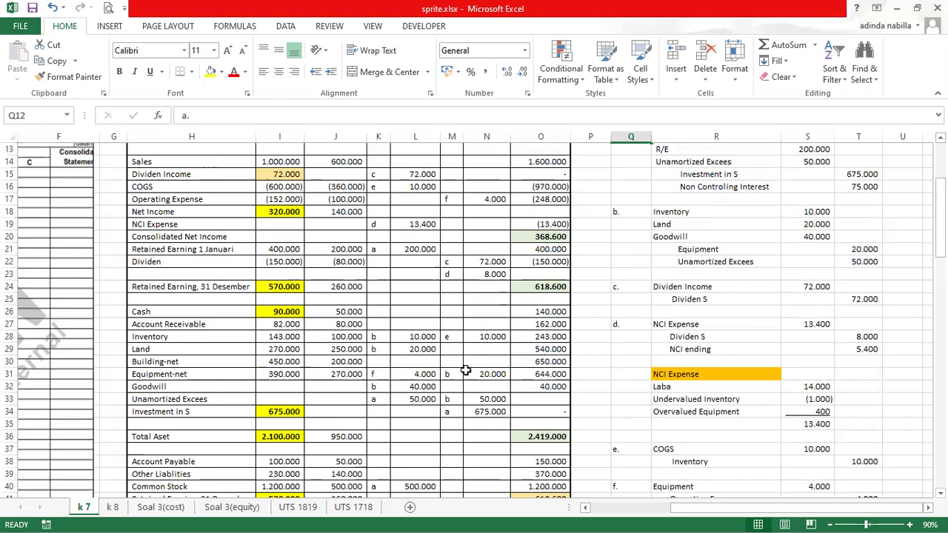
pyautogui.scroll(-1, 465, 370)
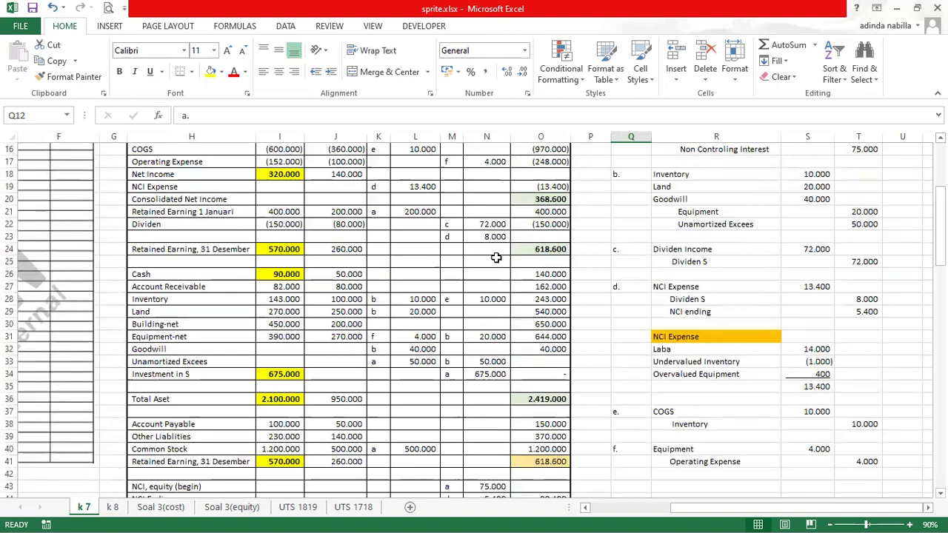
pyautogui.scroll(2, 496, 256)
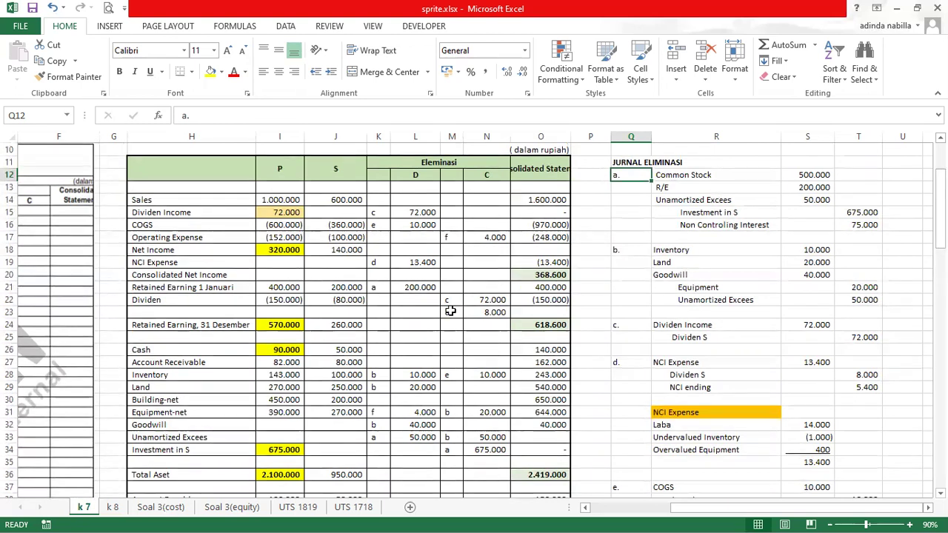
pyautogui.scroll(-4, 460, 313)
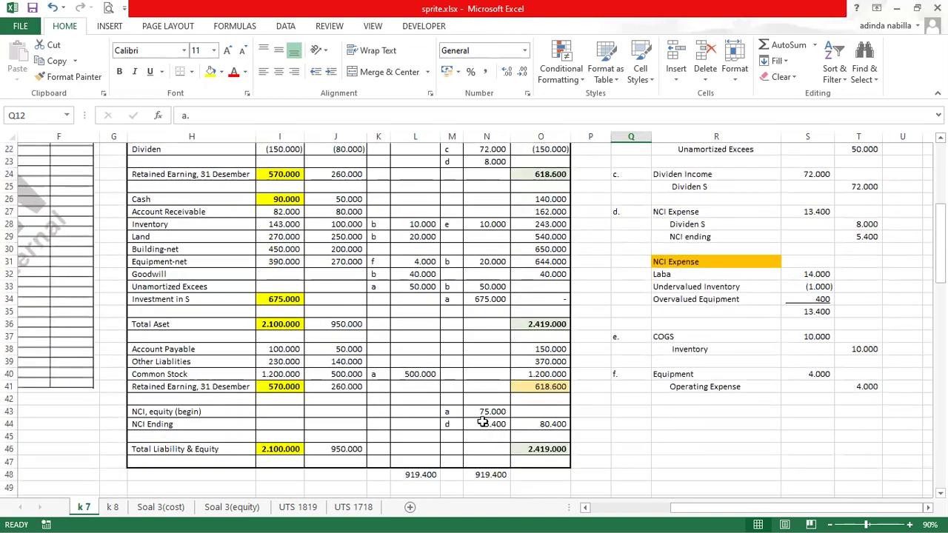
# - Trace the postings of elimination journals e and f in the worksheet and check the debit and credit totals beneath the Eleminasi columns
pyautogui.scroll(4, 476, 326)
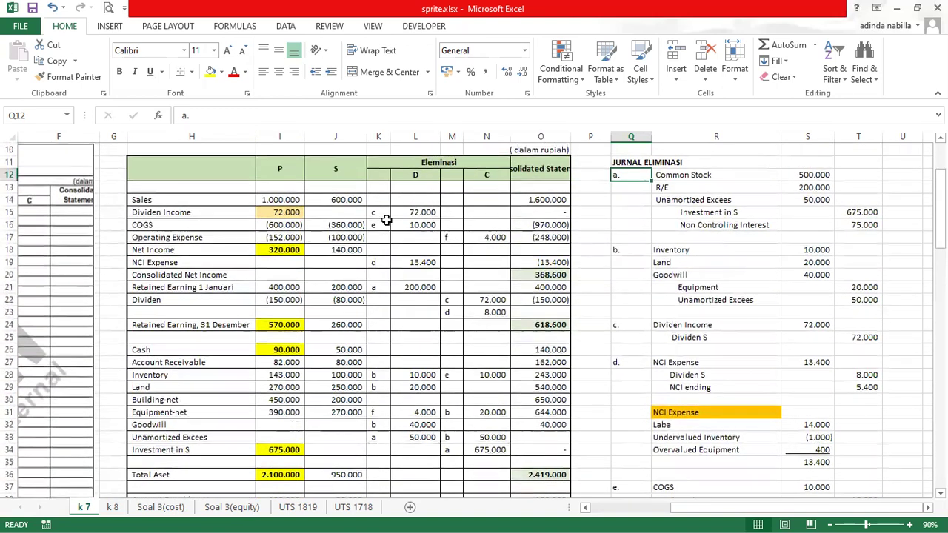
pyautogui.scroll(-2, 384, 231)
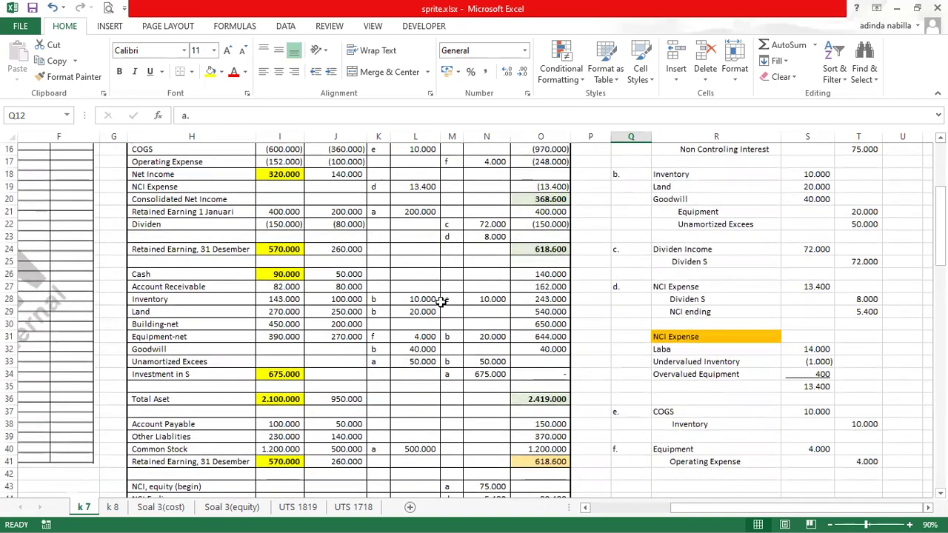
pyautogui.scroll(-3, 441, 302)
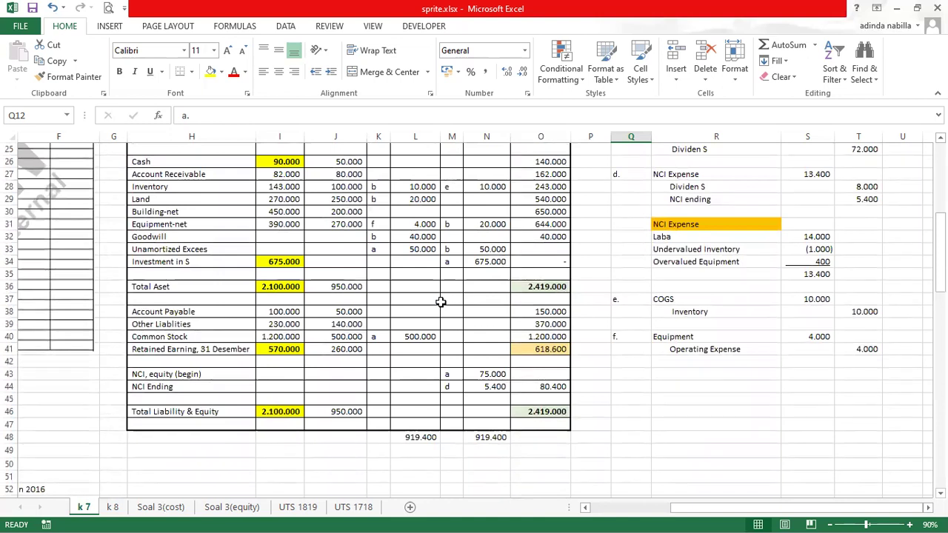
pyautogui.scroll(2, 441, 302)
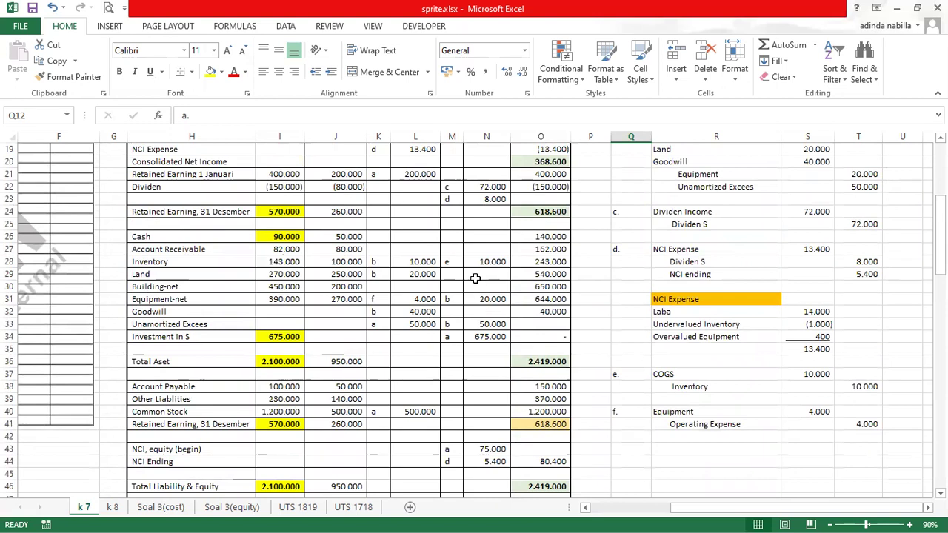
pyautogui.scroll(2, 474, 201)
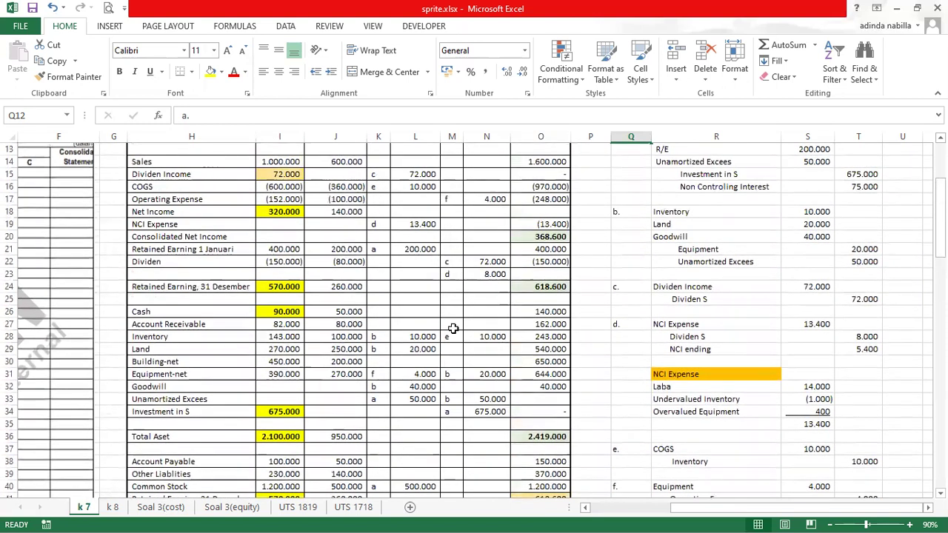
pyautogui.scroll(-3, 459, 473)
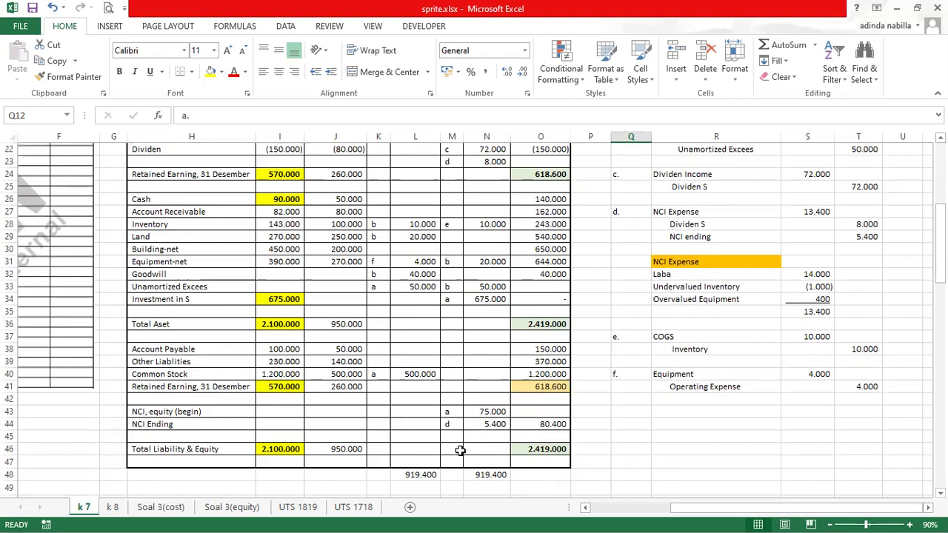
# - Inspect the Consolidated Statement formulas for Sales, Dividen Income, COGS, Operating Expense, NCI Expense and Consolidated Net Income
pyautogui.scroll(5, 419, 398)
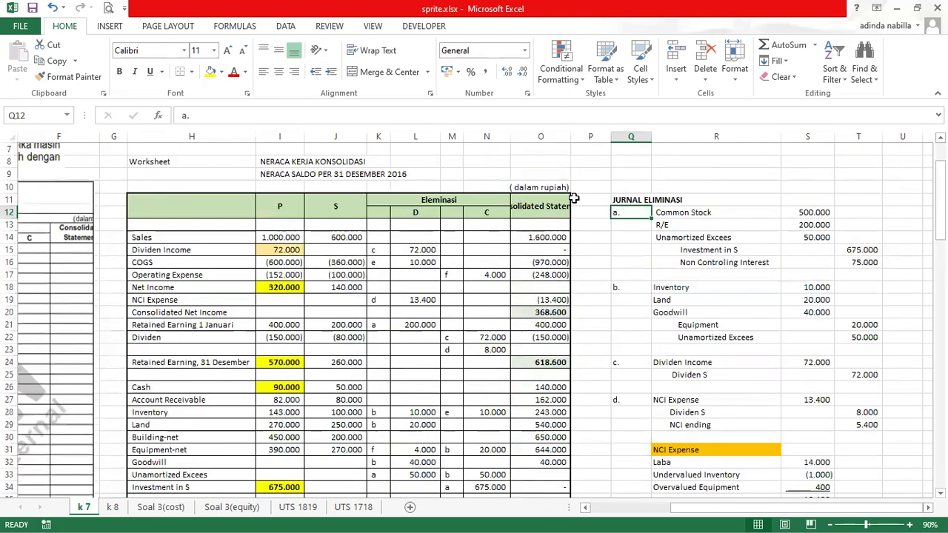
pyautogui.click(561, 202)
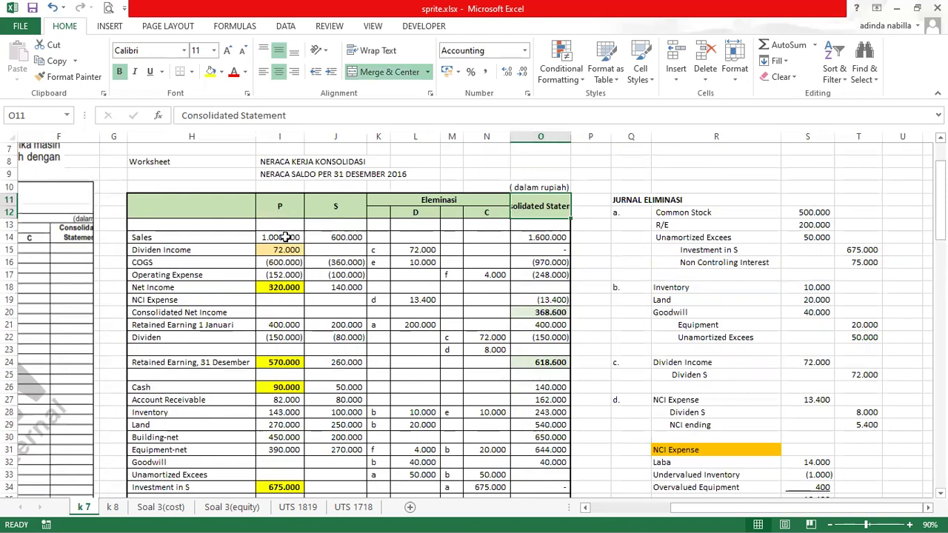
pyautogui.click(547, 239)
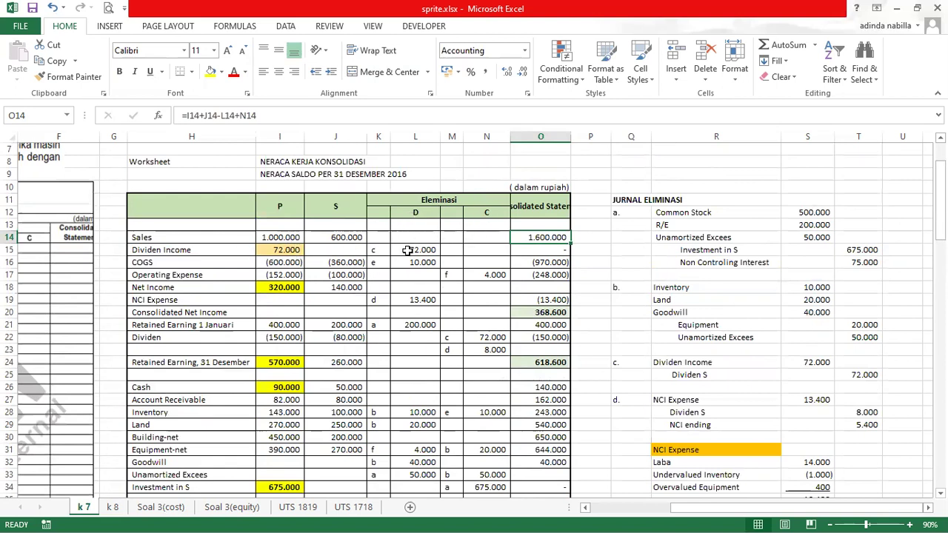
pyautogui.click(542, 252)
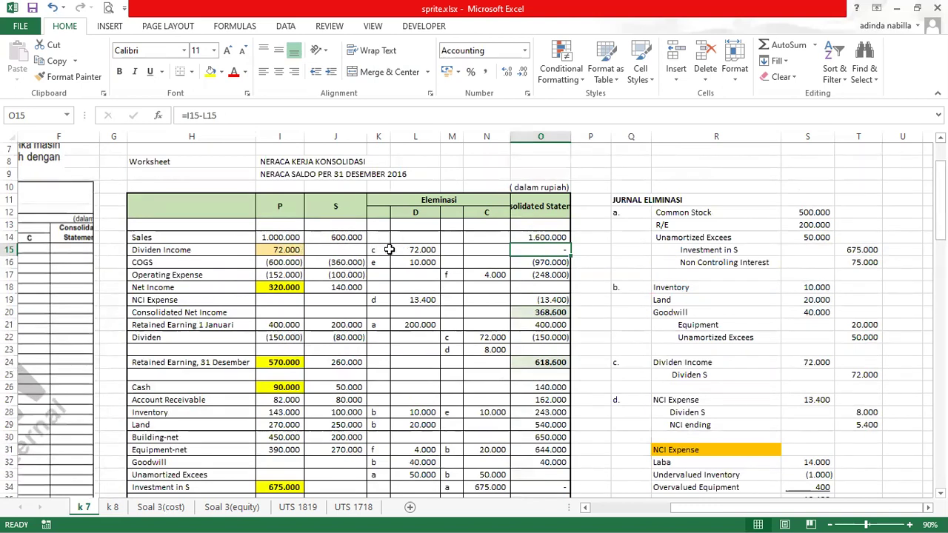
pyautogui.click(520, 261)
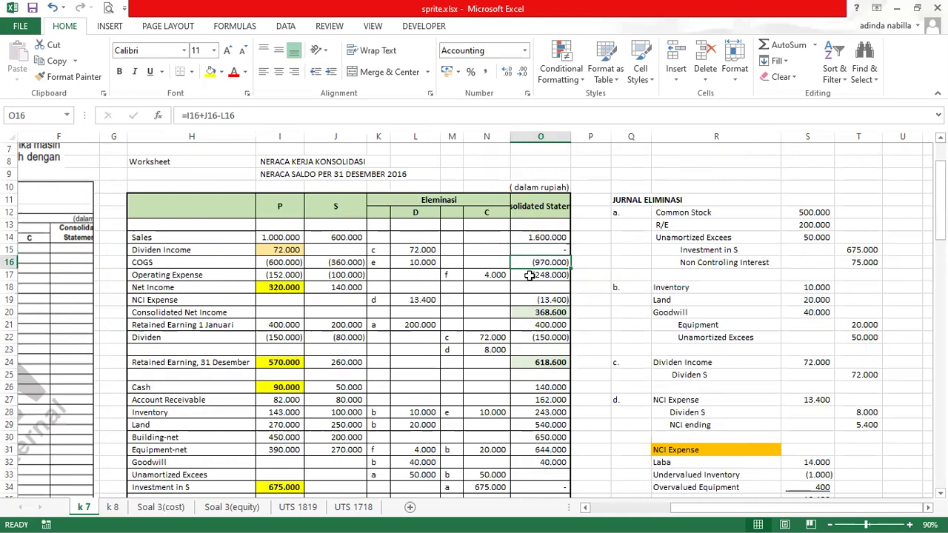
pyautogui.click(529, 276)
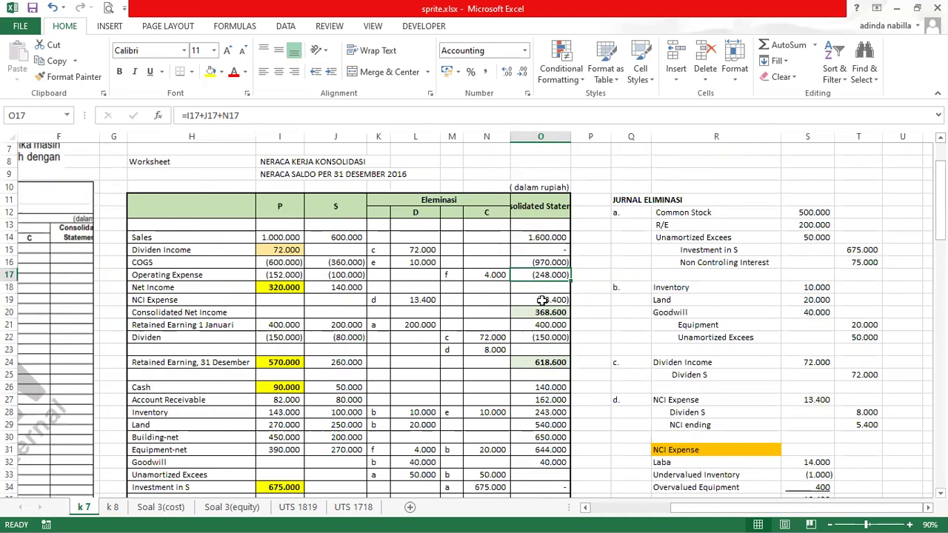
pyautogui.click(542, 300)
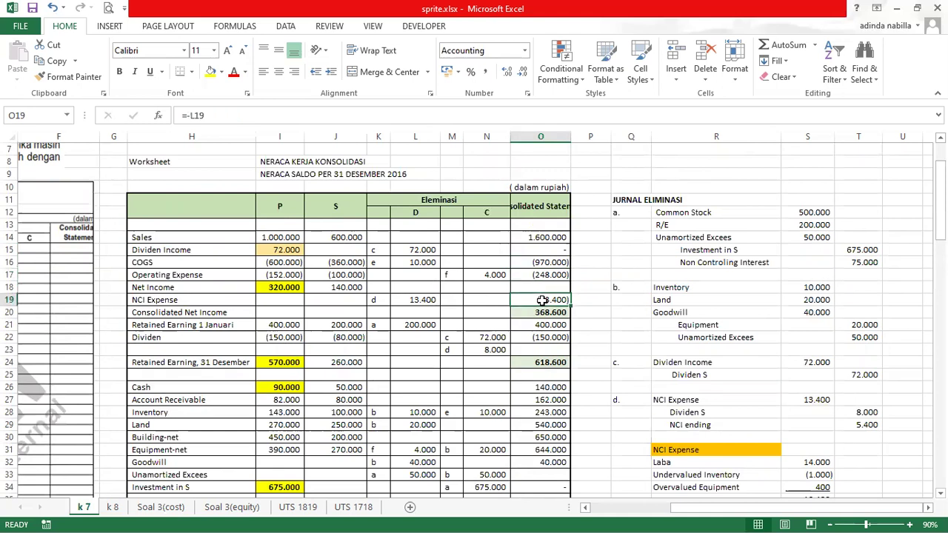
pyautogui.click(532, 312)
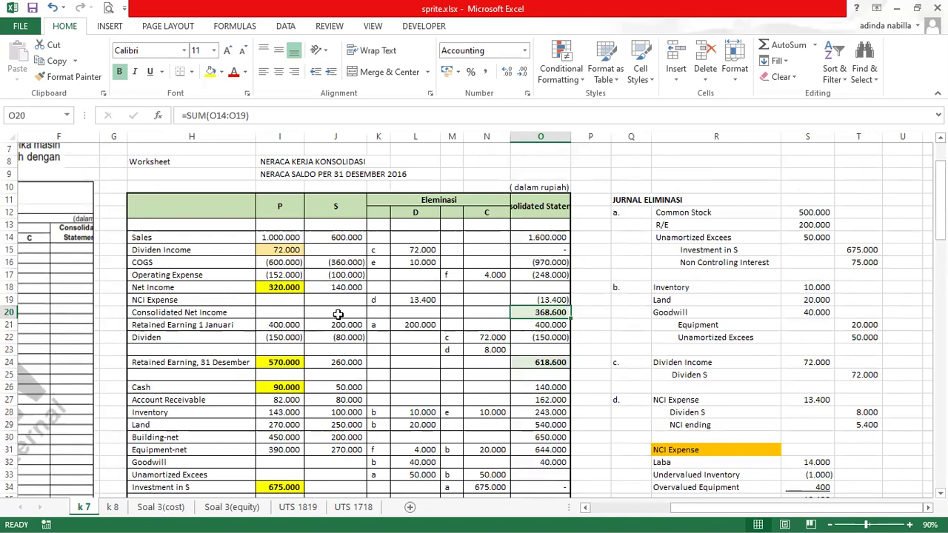
# - Inspect the consolidated Retained Earning 1 Januari and 31 Desember formulas and the Dividen amounts eliminated by journals c and d
pyautogui.click(566, 326)
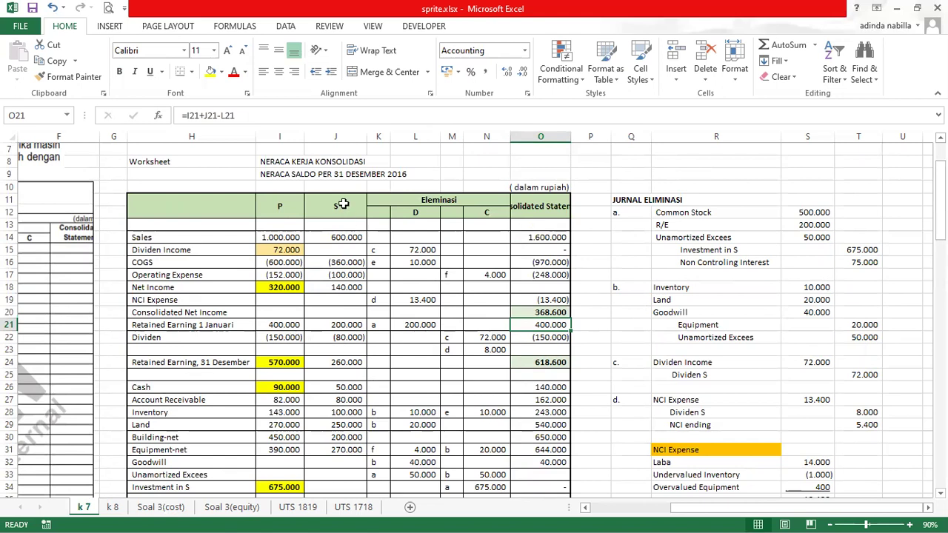
pyautogui.click(342, 337)
pyautogui.click(488, 337)
pyautogui.click(492, 350)
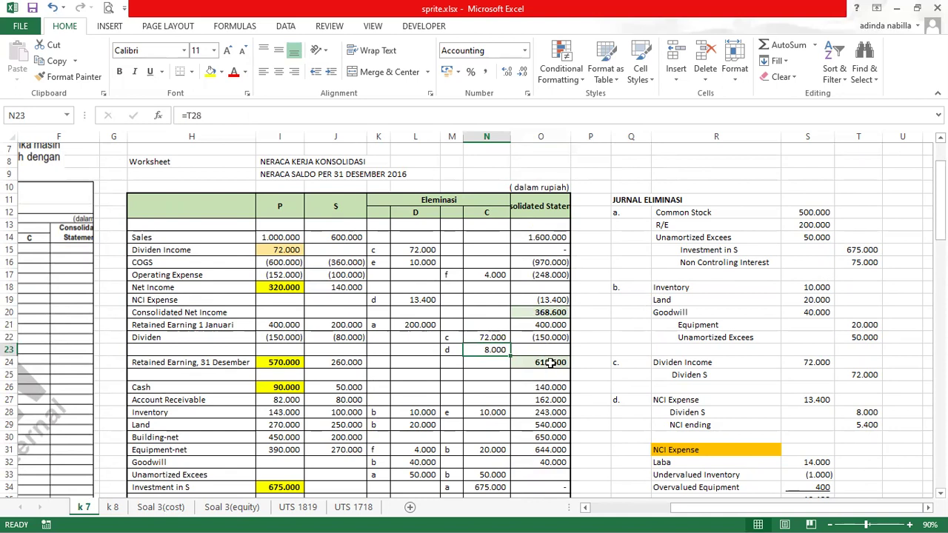
pyautogui.click(550, 362)
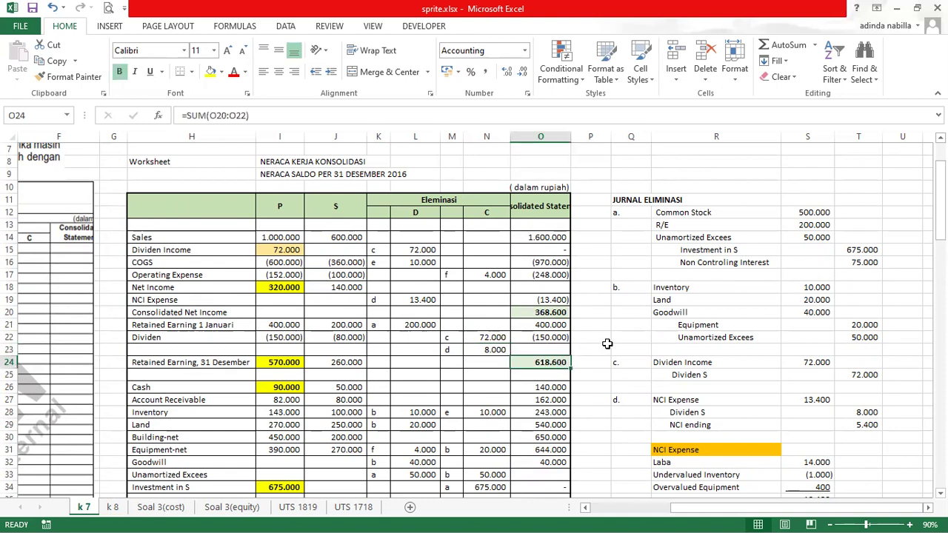
# - Review the consolidated asset, liability and equity rows, checking the Retained Earning and NCI Ending formulas and comparing Total Aset with Total Liability & Equity
pyautogui.scroll(-2, 606, 344)
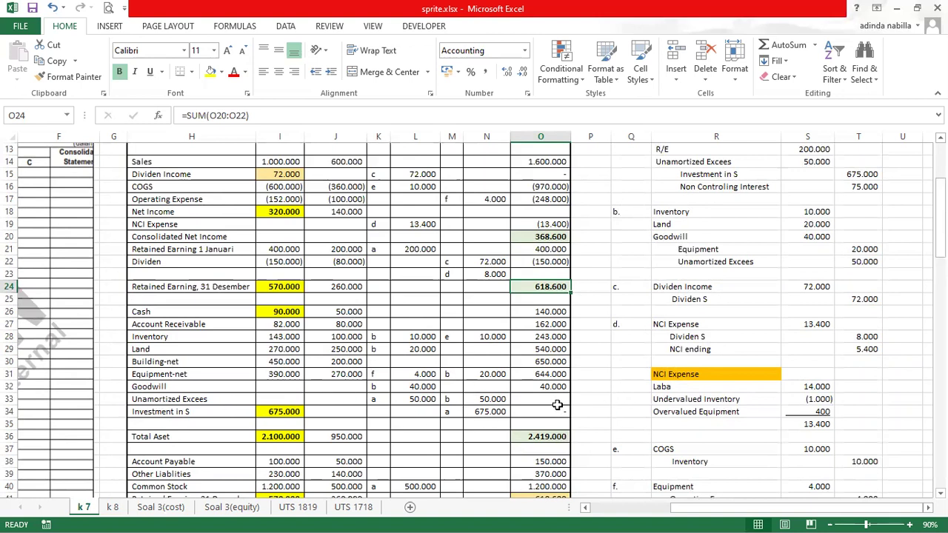
pyautogui.scroll(-1, 554, 404)
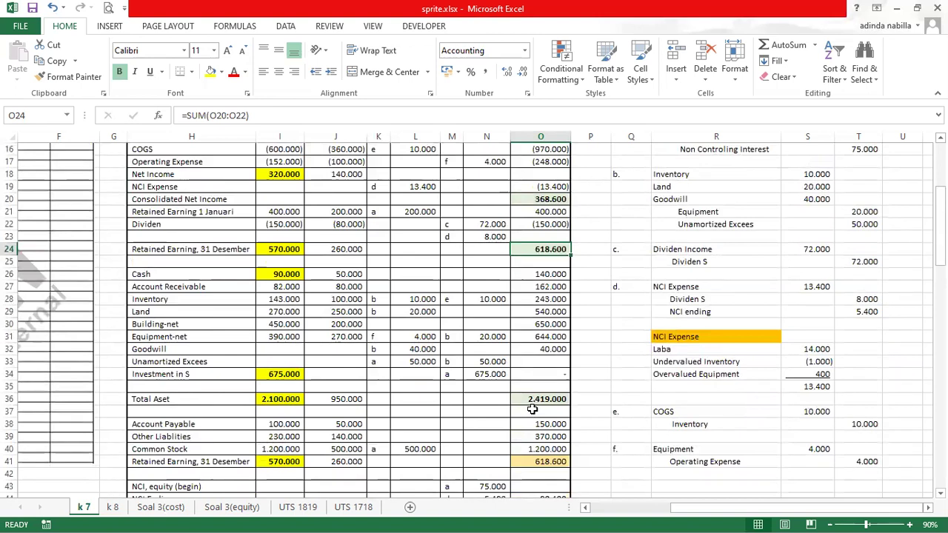
pyautogui.scroll(-1, 488, 404)
pyautogui.scroll(-1, 203, 424)
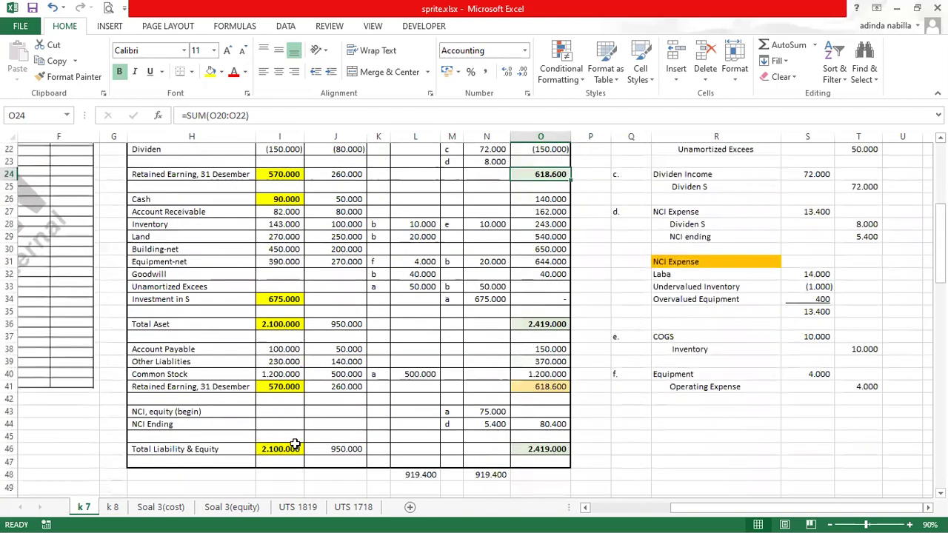
pyautogui.click(548, 385)
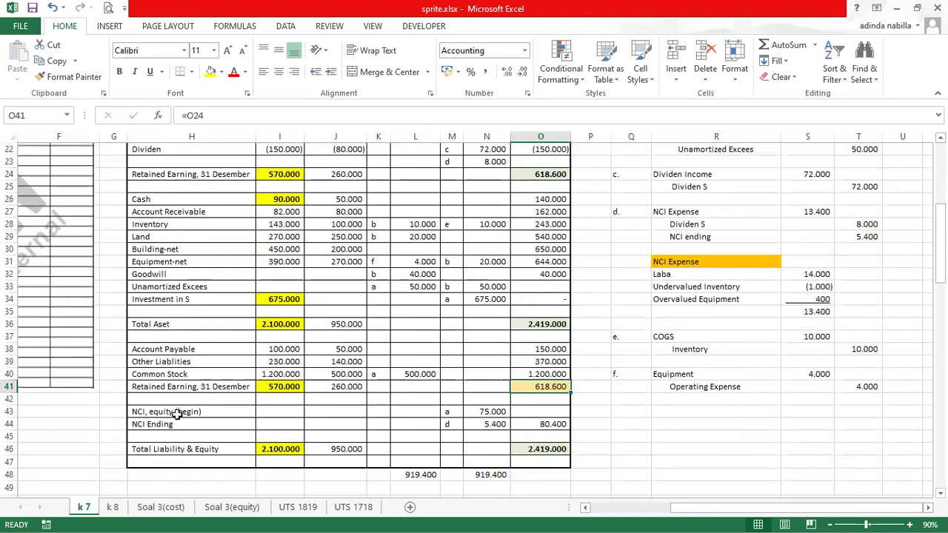
pyautogui.click(541, 424)
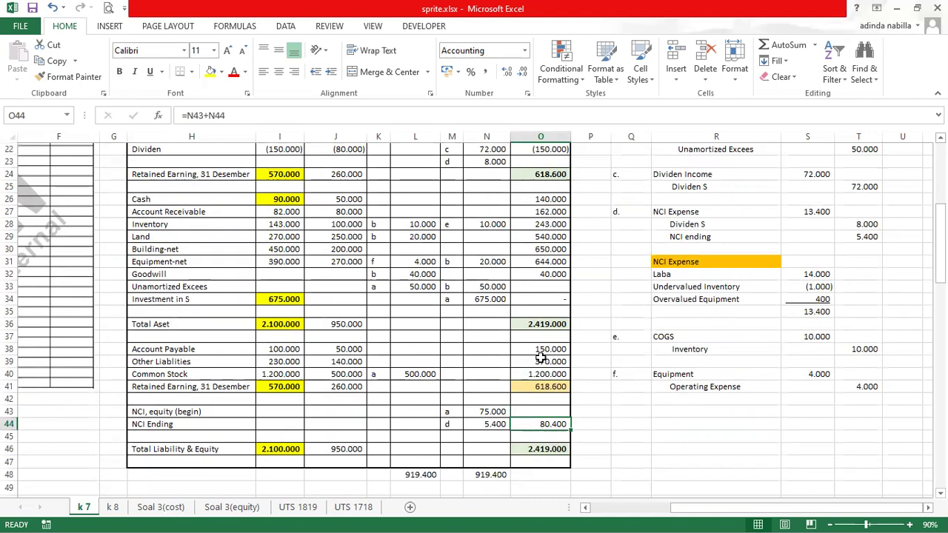
pyautogui.click(534, 449)
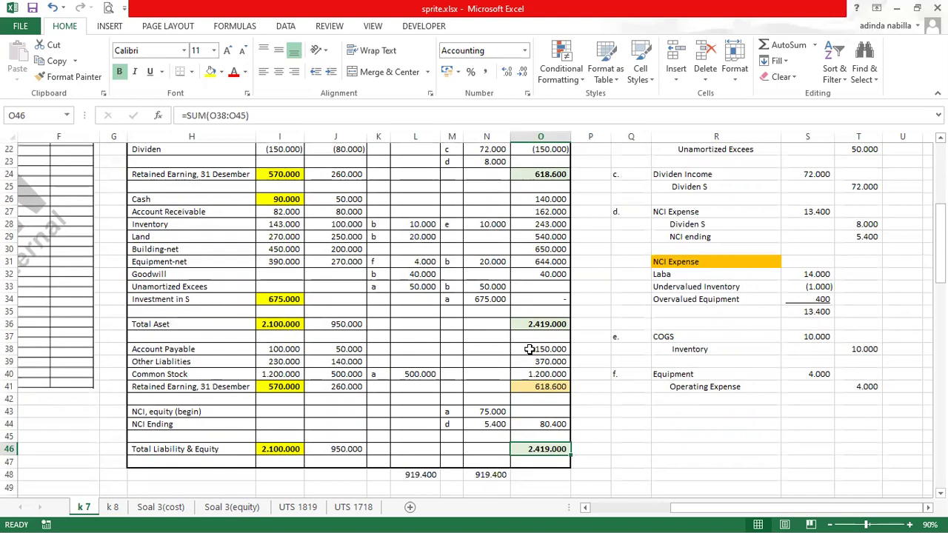
pyautogui.click(533, 323)
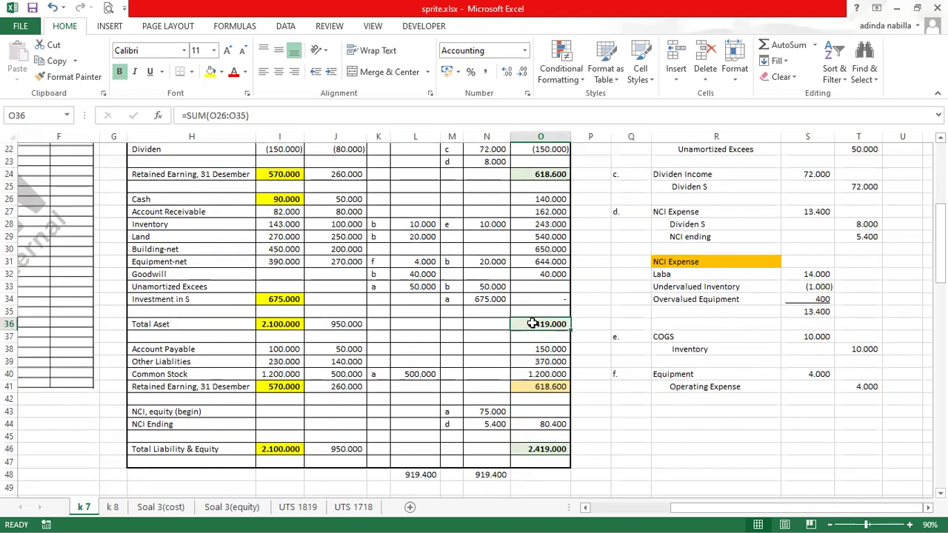
pyautogui.click(554, 451)
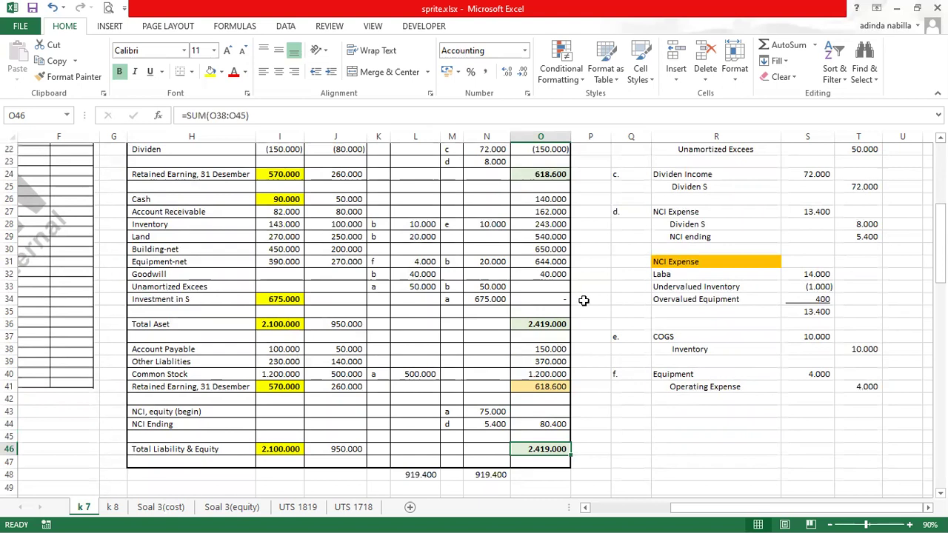
pyautogui.scroll(7, 582, 297)
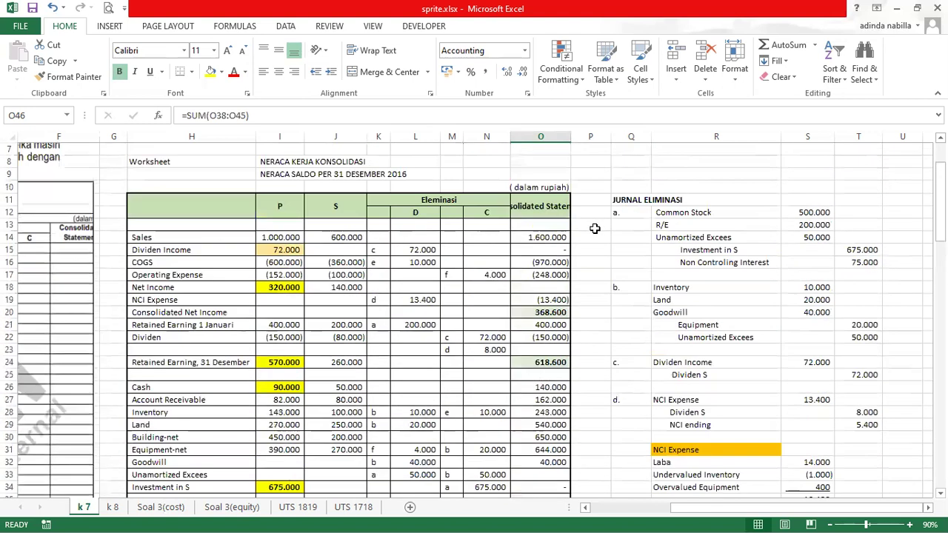